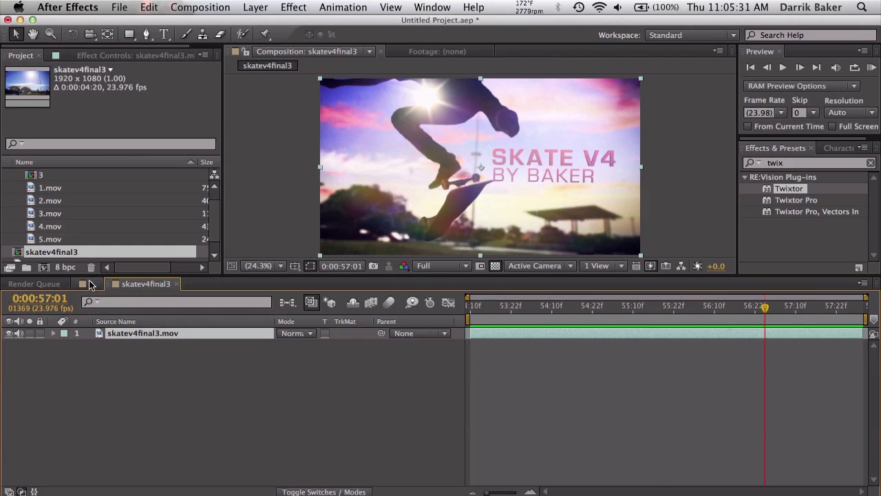
Step: Play a RAM preview of composition 3 and move the playhead to 0;00;08;32
left_click(690, 306)
left_click(872, 66)
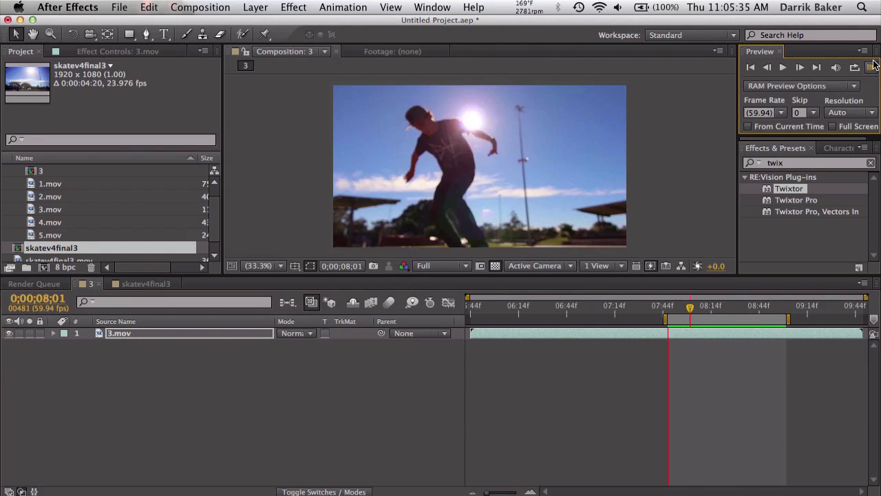
left_click(873, 66)
left_click_drag(699, 301, 741, 309)
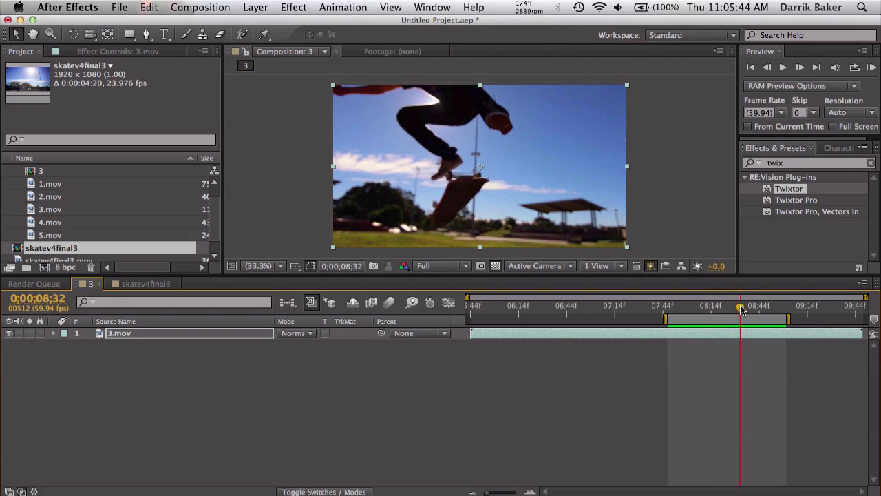
Step: Remove the Twixtor effect from the 3.mov layer
left_click(132, 53)
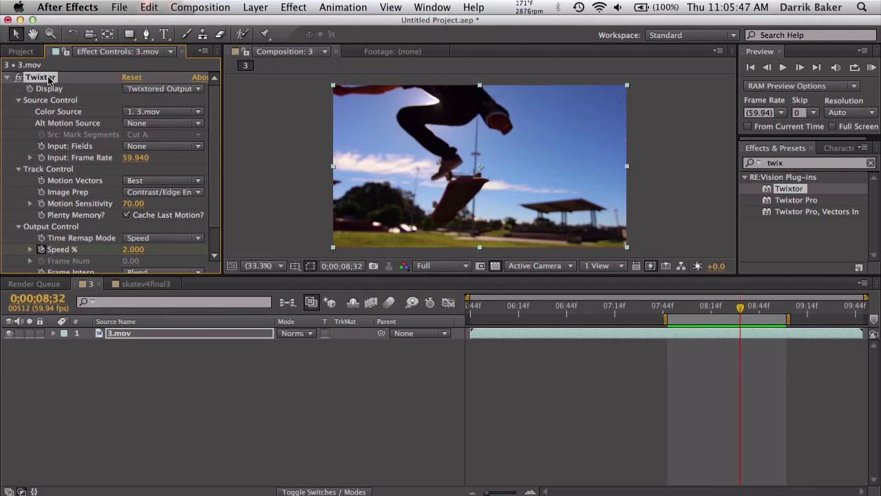
key("Delete")
Step: Duplicate the 3.mov layer and apply Freeze Frame to the upper copy at 0;00;08;04
left_click(740, 309)
left_click_drag(741, 310, 694, 307)
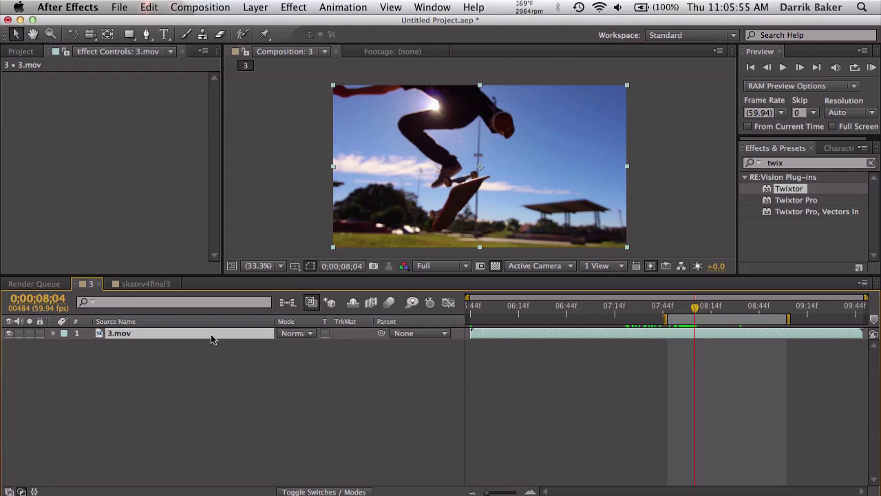
key("super+d")
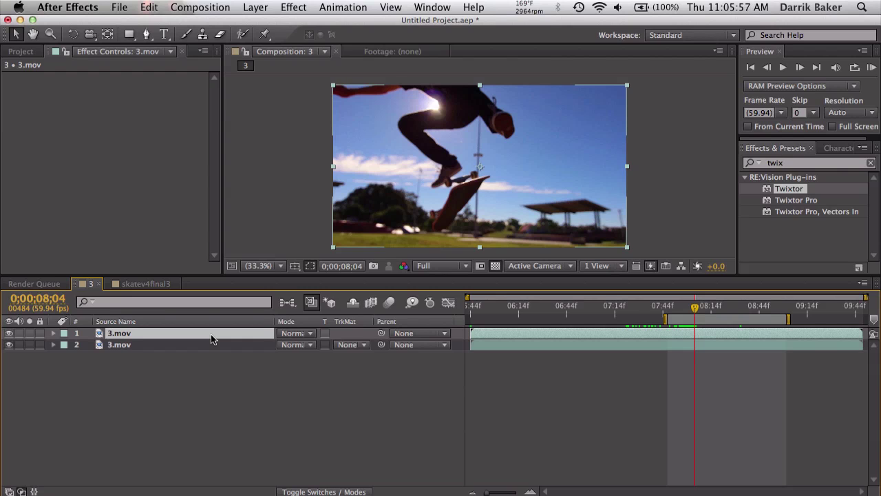
right_click(211, 334)
mouse_move(290, 118)
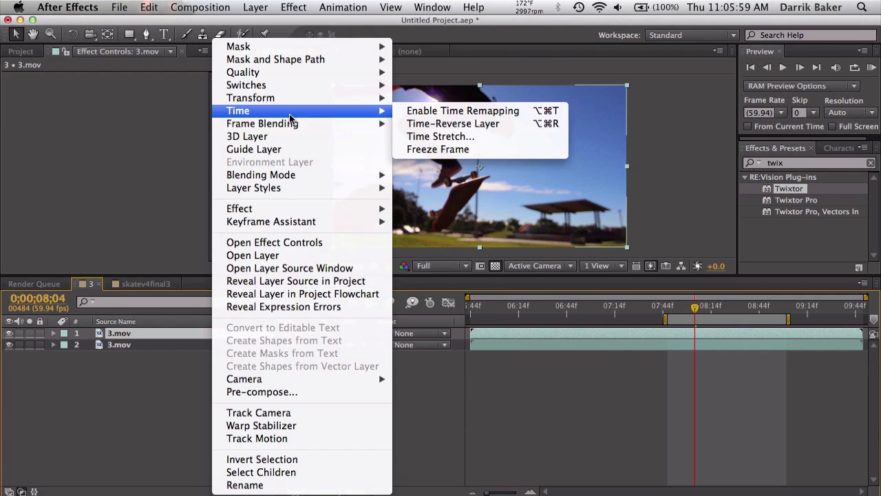
left_click(438, 149)
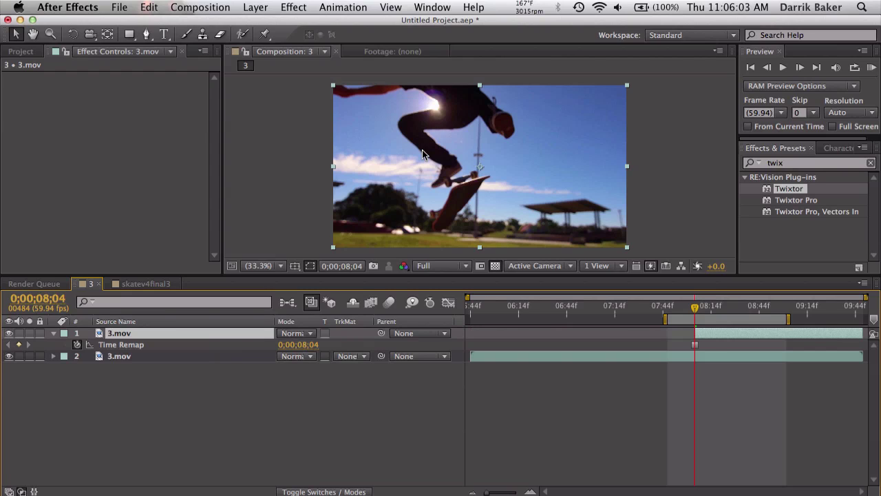
Step: Trim the end of the lower, unfrozen 3.mov layer to the playhead at 0;00;08;04
left_click(670, 357)
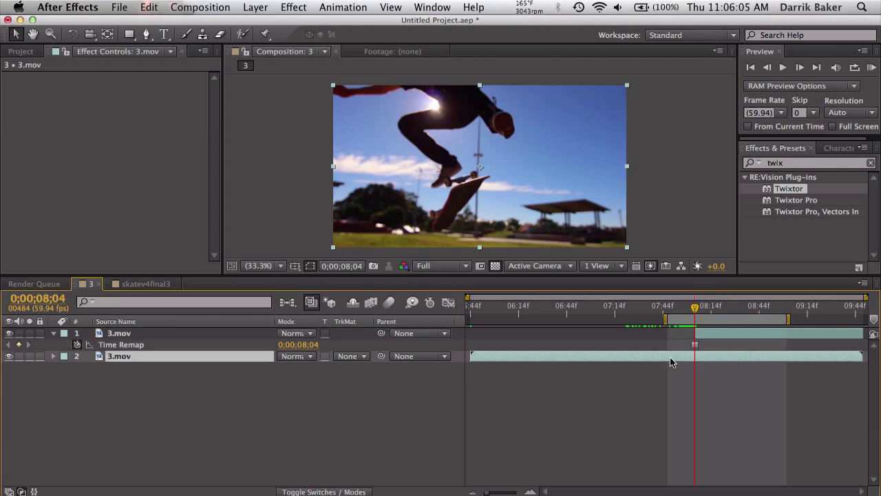
key("alt+bracketright")
key("equal")
key("equal")
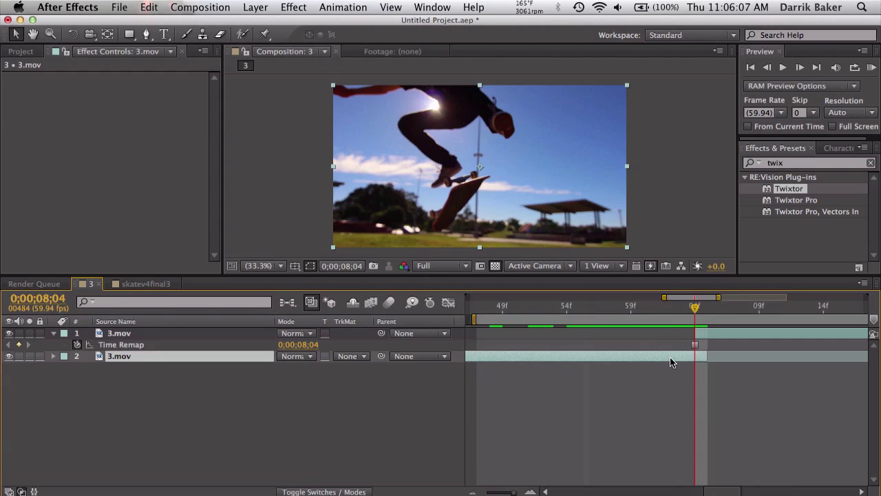
key("equal")
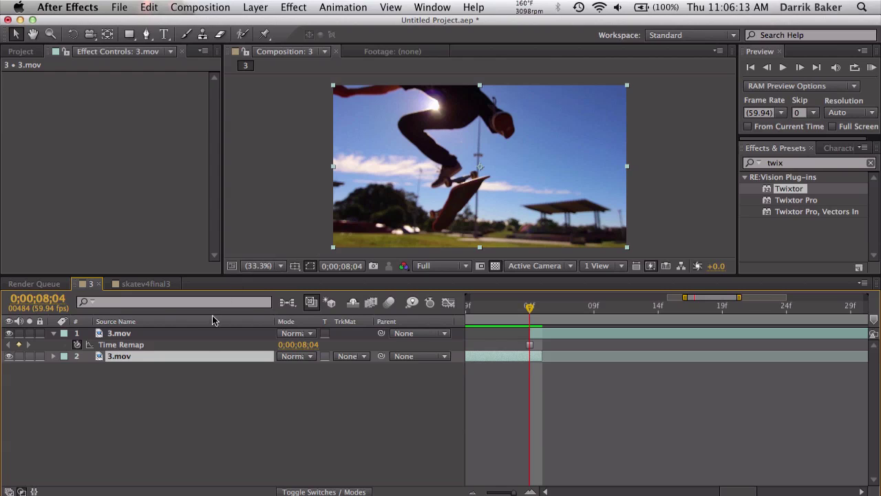
Step: Duplicate the frozen 3.mov layer twice to get three frozen copies
left_click(210, 333)
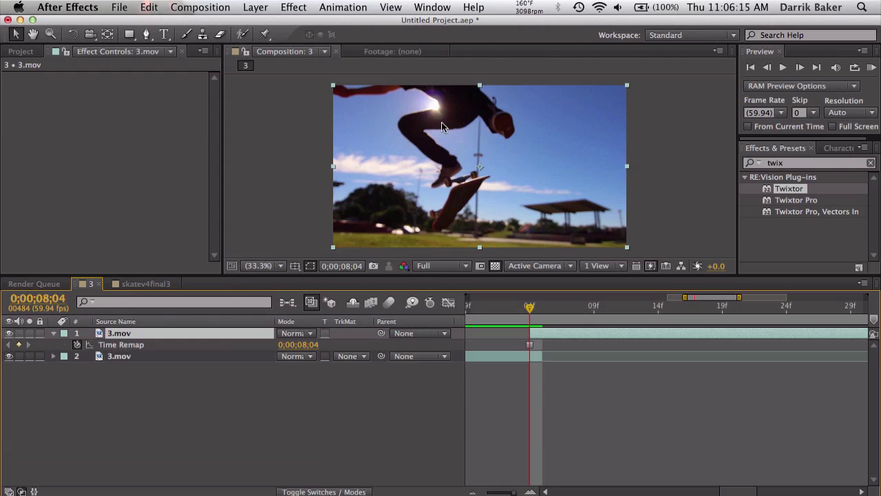
key("super+d")
key("super+d")
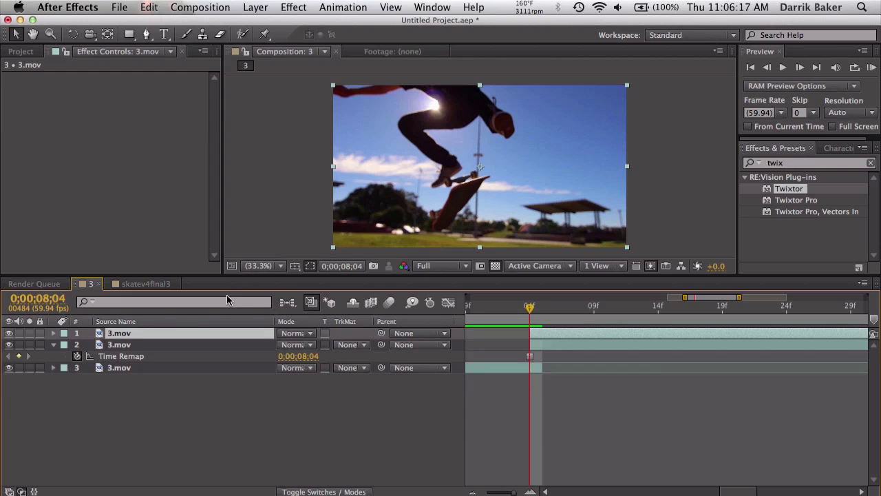
Step: Rename the three frozen layers, from lowest to highest, as BG, GUY and SKATEBOARD
key("Return")
type("BG")
key("Return")
left_click(167, 349)
key("Return")
type("GUY")
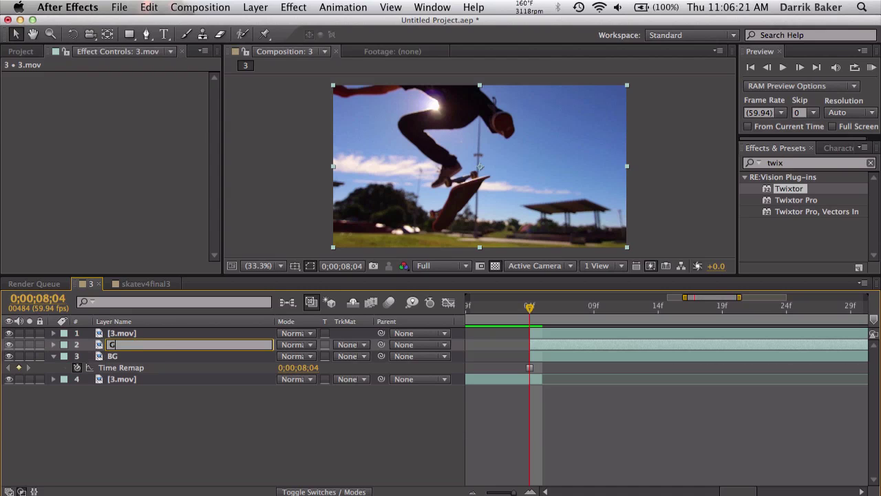
key("Return")
left_click(199, 334)
key("Return")
type("SKATEBOAT")
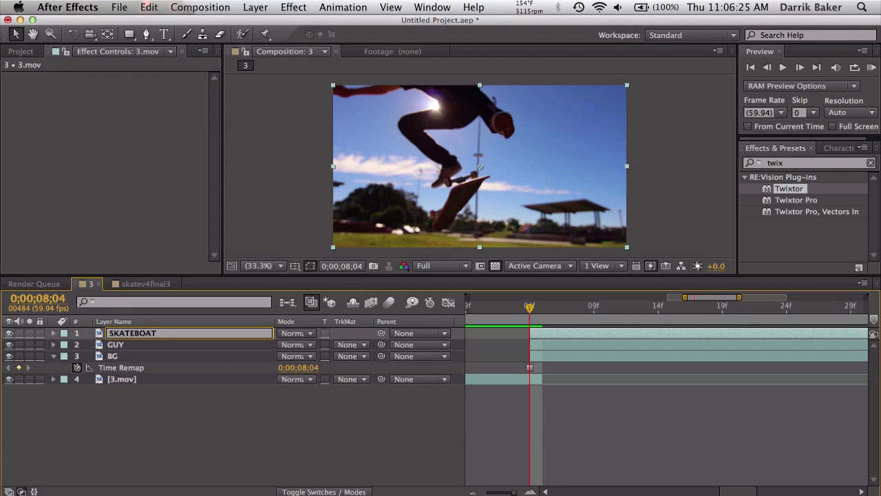
type("D")
key("Return")
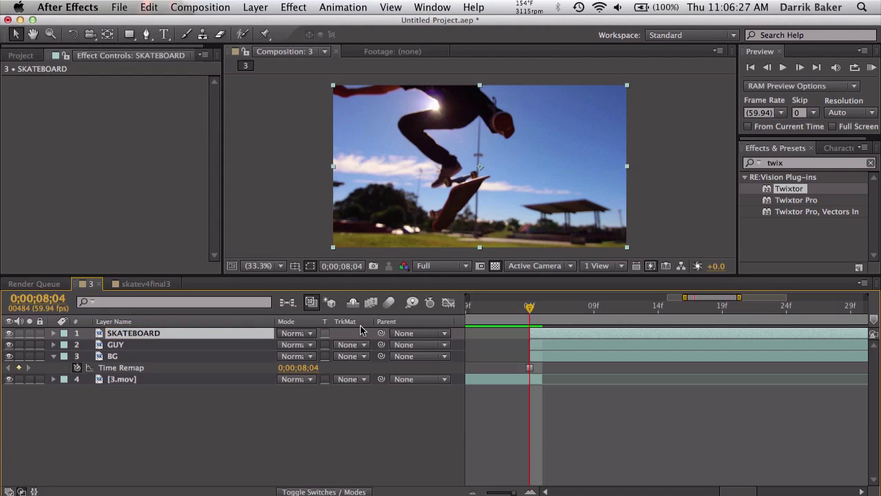
key("minus")
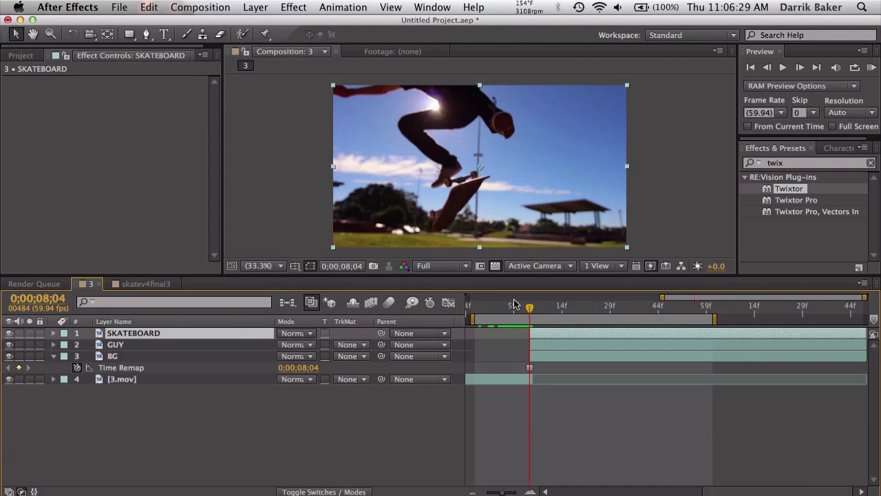
mouse_move(533, 305)
left_mouse_down()
mouse_move(675, 308)
mouse_move(527, 307)
mouse_move(532, 300)
left_mouse_up()
key("equal")
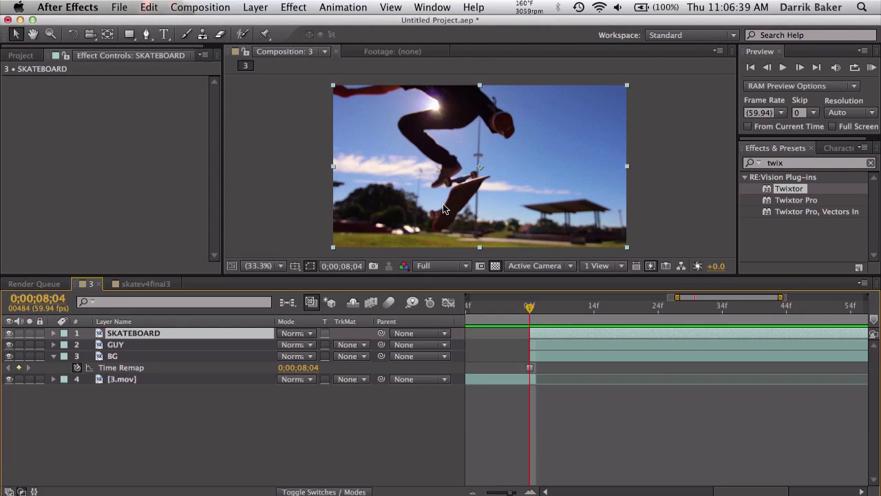
Step: Solo the SKATEBOARD and GUY layers one at a time to check their masked cutouts
left_click(184, 345)
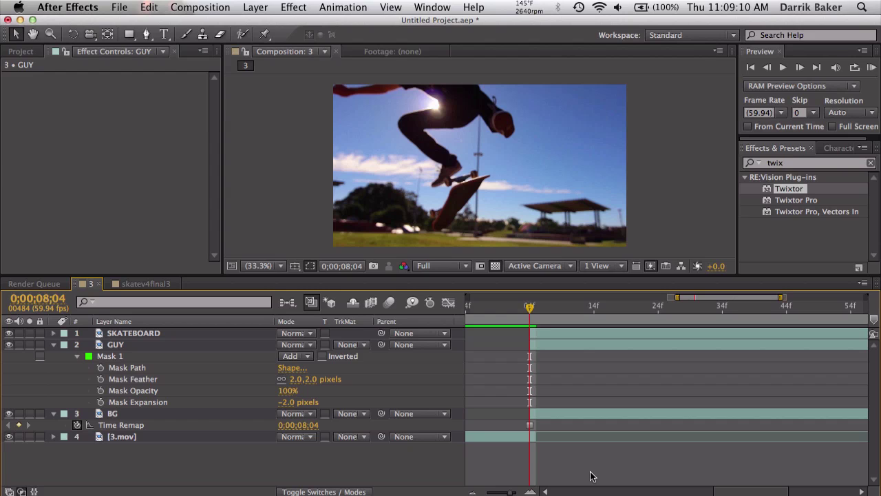
left_click(29, 333)
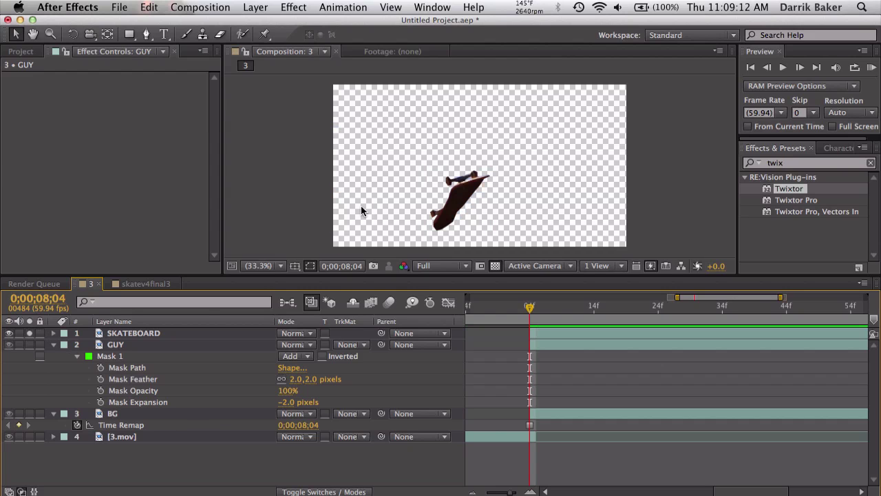
left_click(29, 334)
left_click(30, 344)
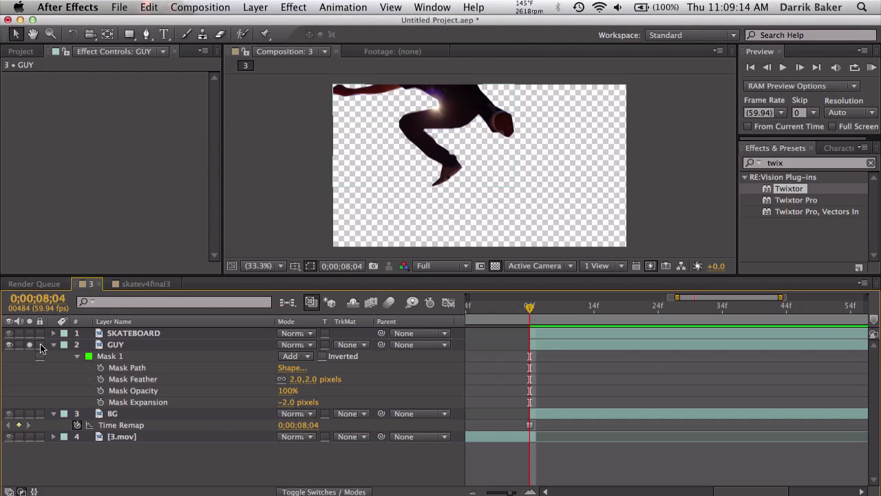
left_click(29, 344)
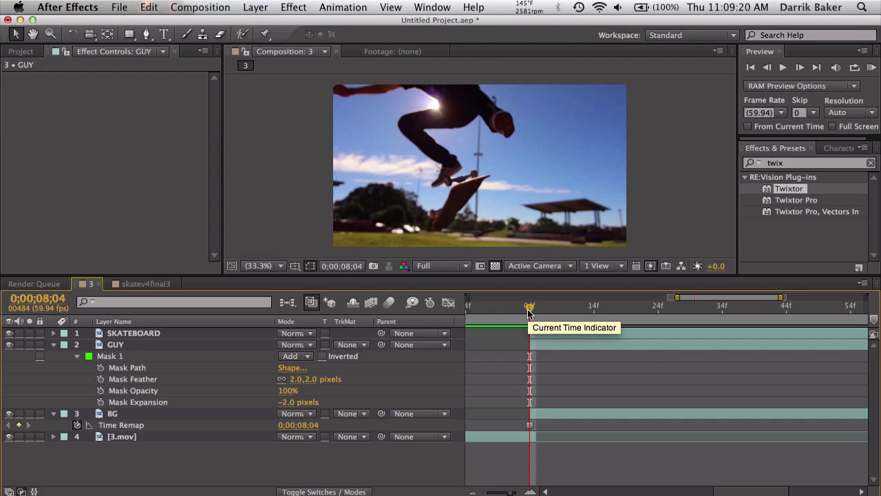
Step: Solo the BG layer, open it in its own Layer viewer and enlarge the viewing area
left_click(29, 413)
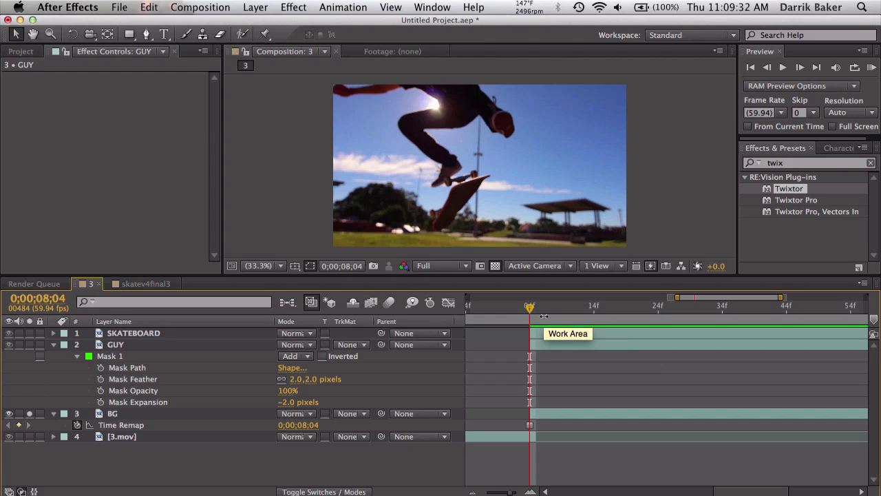
left_click(215, 413)
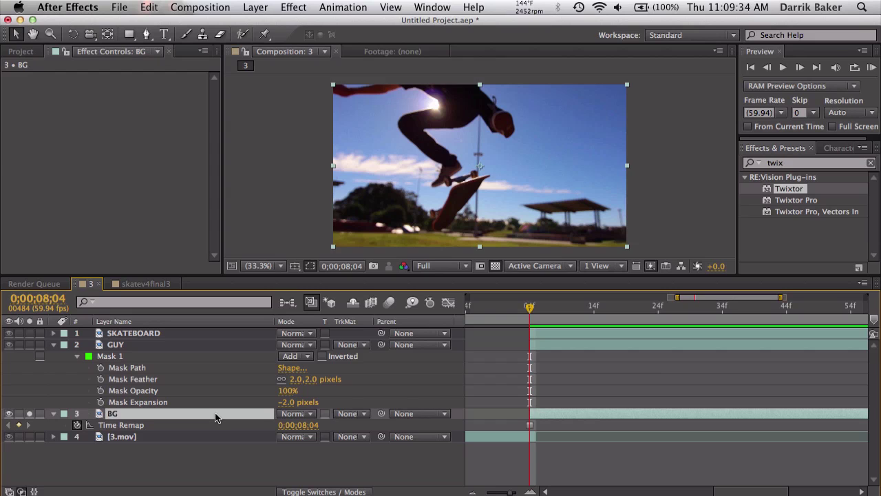
right_click(215, 413)
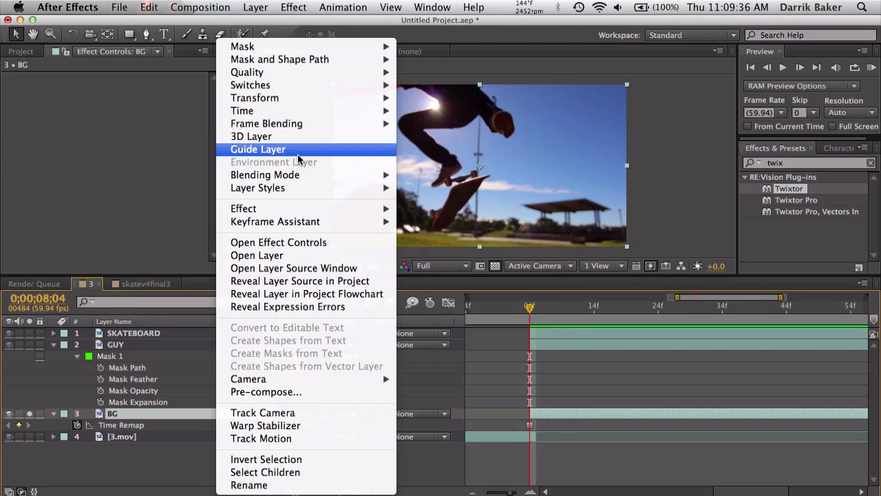
left_click(285, 255)
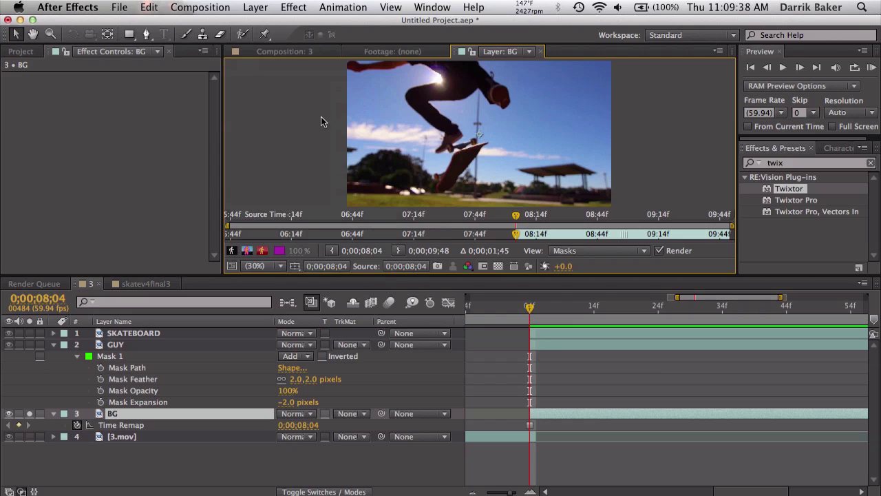
left_click_drag(381, 273, 375, 351)
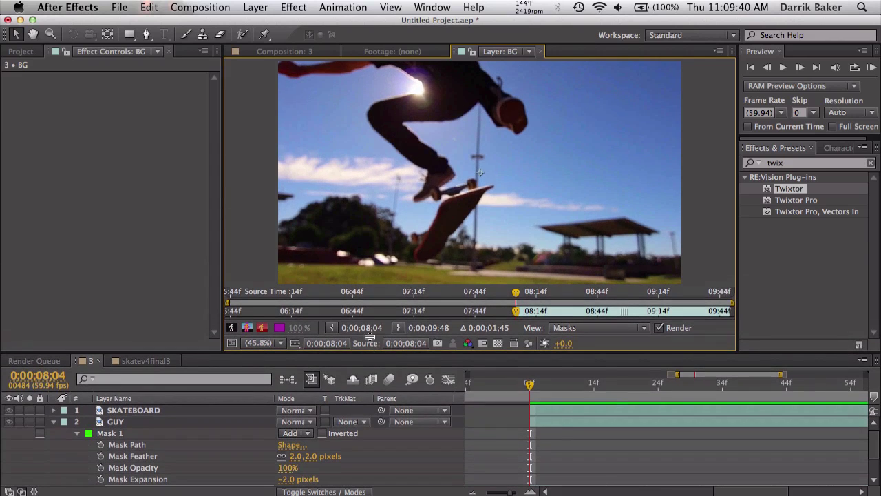
Step: Activate the Clone Stamp tool and set its paint duration to Constant
left_click(203, 35)
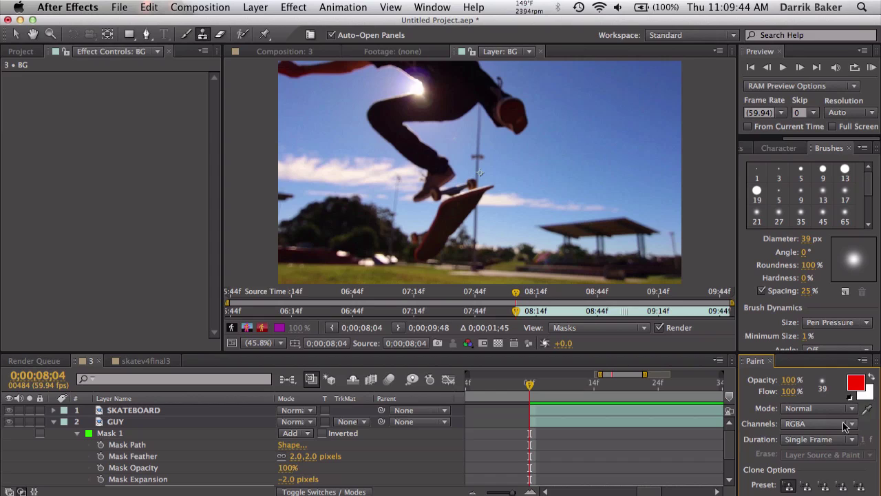
left_click(829, 440)
left_click(832, 446)
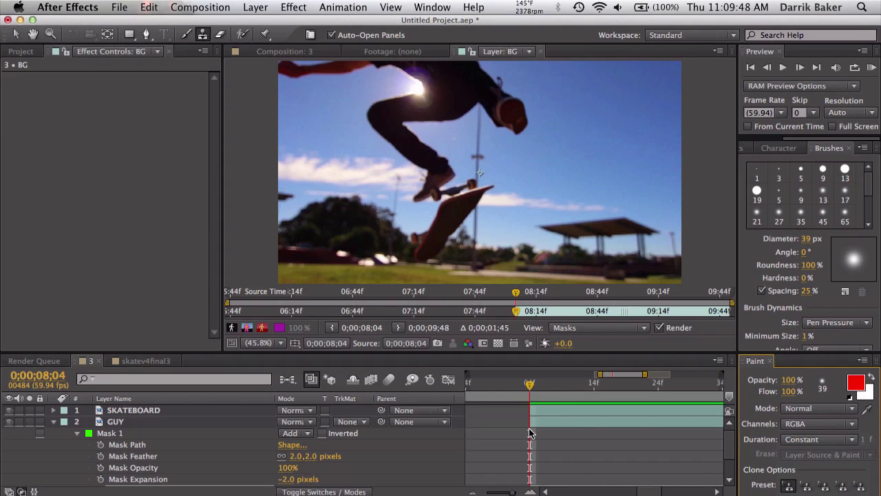
Step: Paint the skater out of the BG layer by cloning nearby sky over the bent leg, outstretched arm and head
left_click(332, 112, "alt")
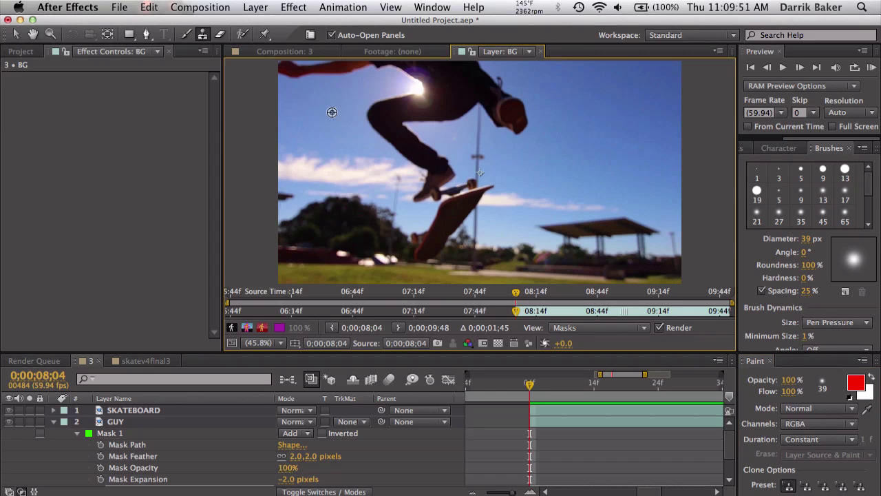
left_click(369, 110)
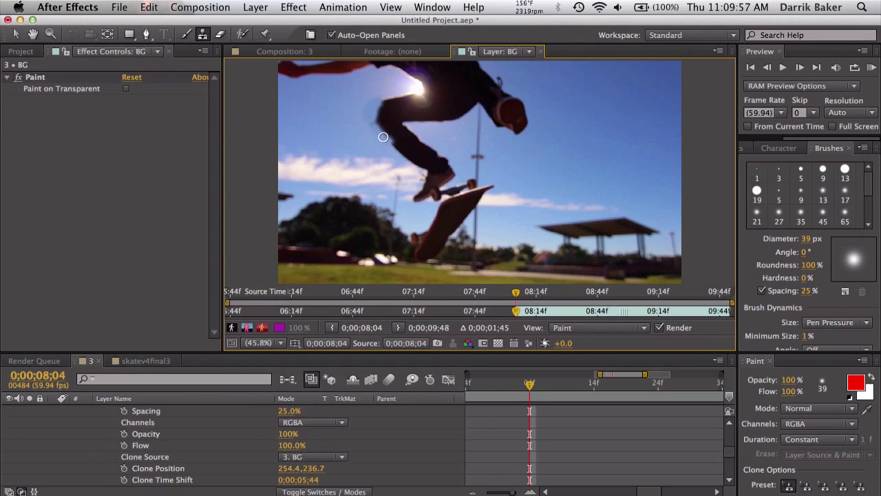
mouse_move(382, 135)
left_mouse_down()
mouse_move(392, 146)
mouse_move(377, 116)
mouse_move(385, 100)
mouse_move(408, 94)
mouse_move(382, 113)
left_mouse_up()
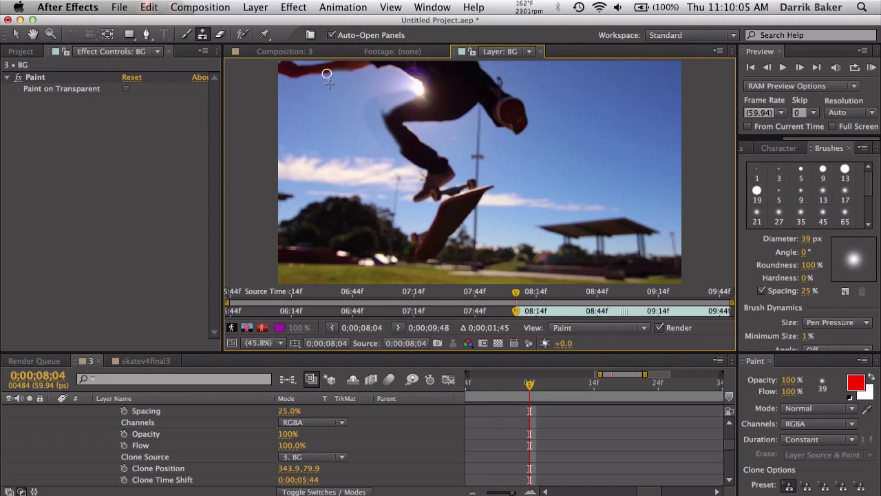
mouse_move(287, 77)
left_mouse_down()
mouse_move(347, 73)
mouse_move(282, 73)
mouse_move(322, 66)
left_mouse_up()
mouse_move(309, 63)
left_mouse_down()
mouse_move(294, 66)
mouse_move(345, 69)
left_mouse_up()
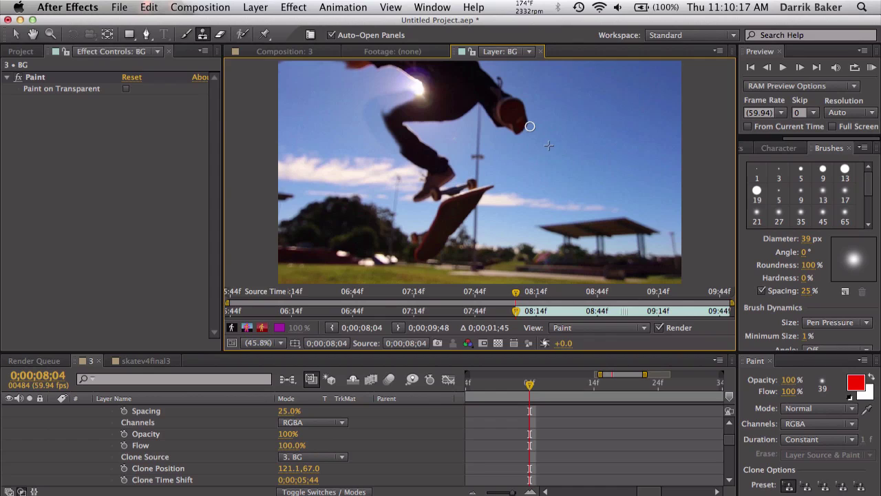
left_click_drag(516, 123, 523, 110)
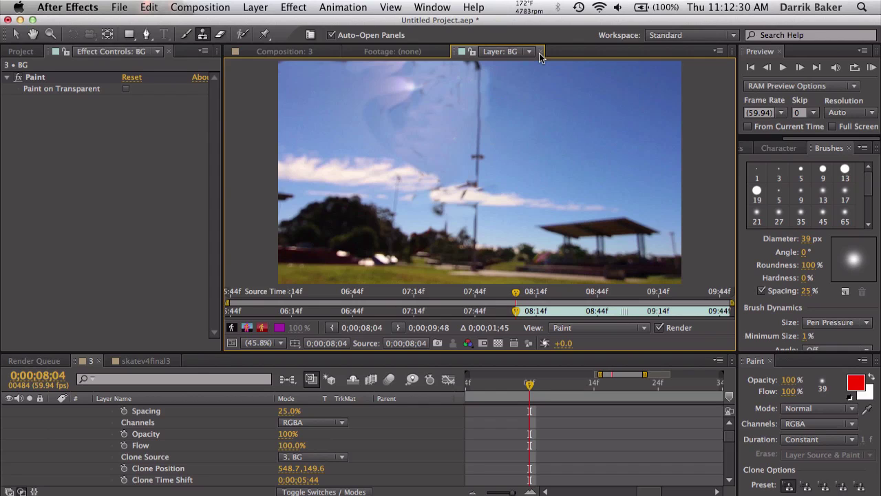
Step: Close the BG Layer viewer and the empty Footage viewer to return to composition 3
left_click(541, 52)
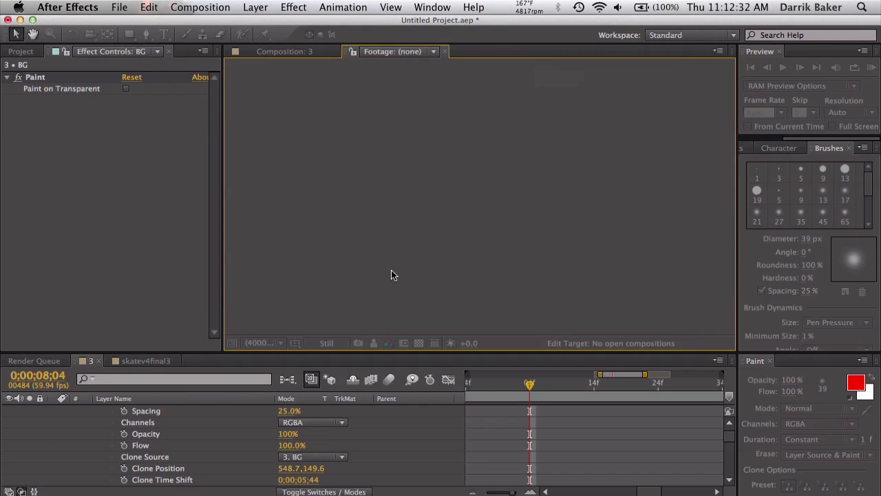
left_click(445, 52)
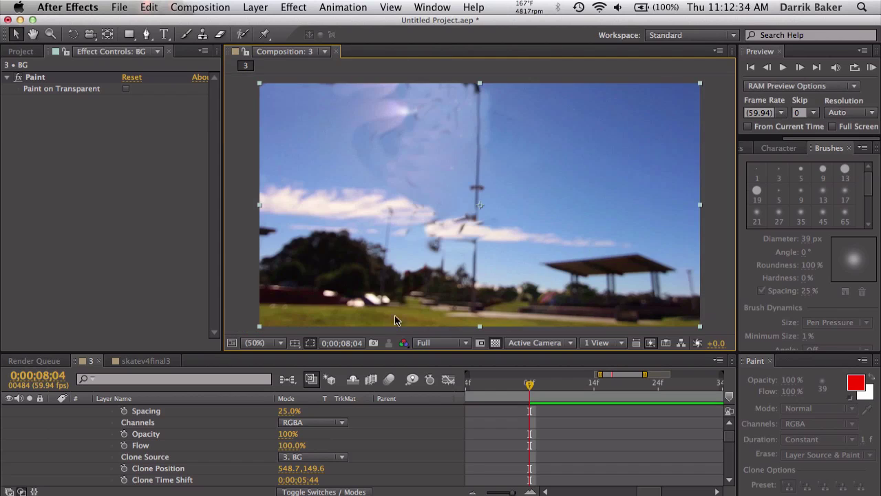
Step: Enlarge the timeline area, collapse the GUY and BG layer properties, and turn off the solo on BG
scroll(159, 444, "up", 10)
left_click_drag(200, 352, 200, 288)
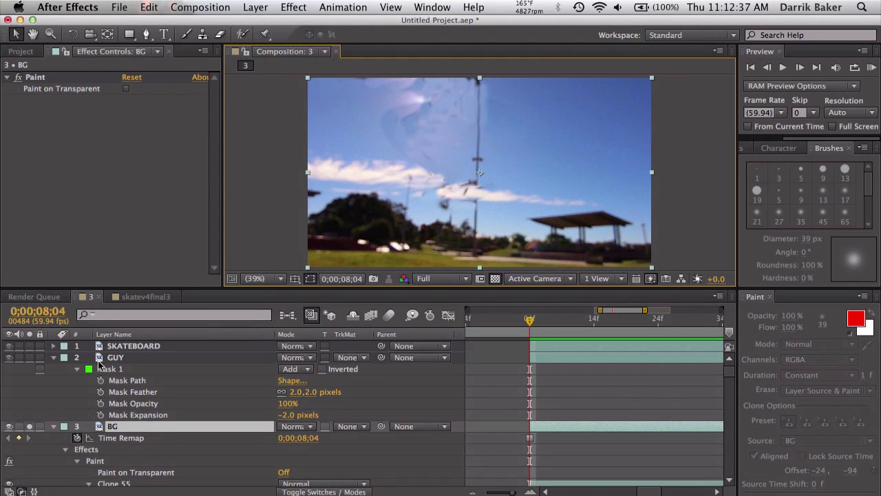
left_click(53, 358)
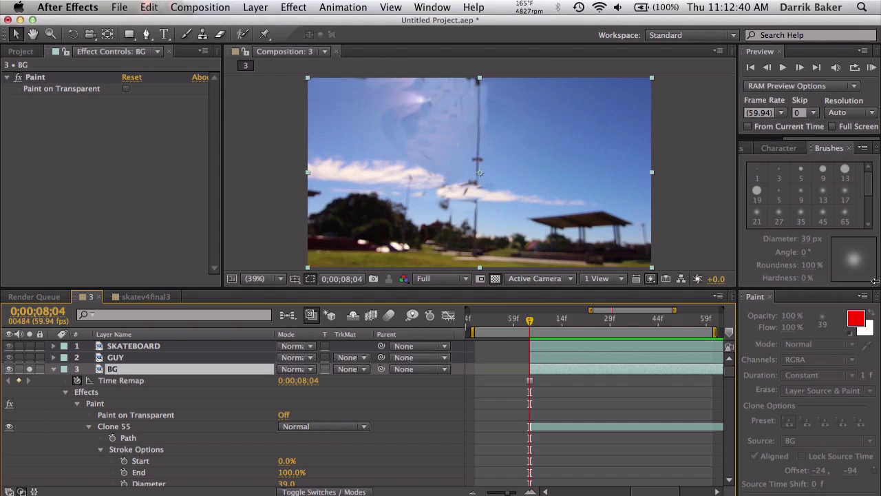
left_click(770, 297)
left_click_drag(529, 321, 642, 321)
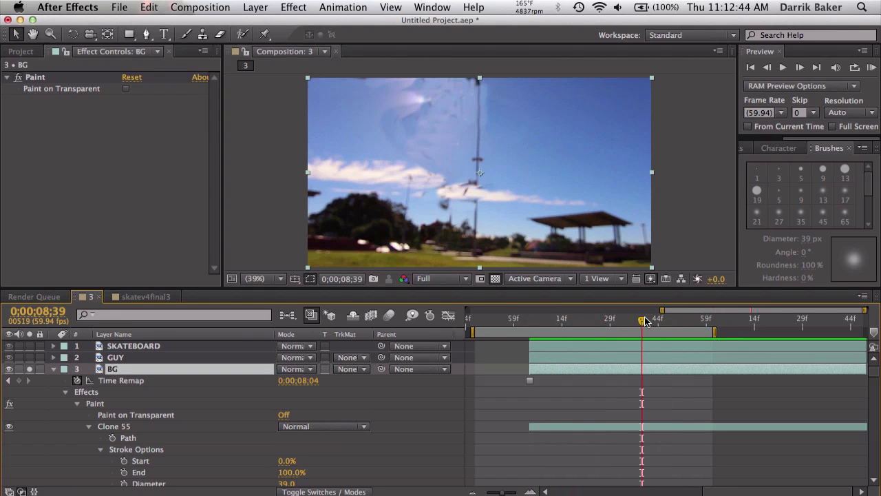
left_click(54, 369)
left_click(31, 369)
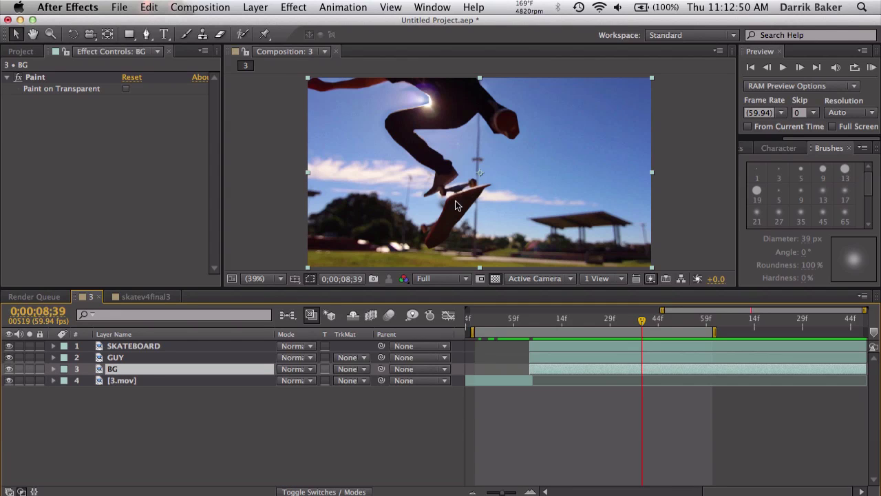
Step: Return to 0;00;08;04 and make the SKATEBOARD, GUY and BG layers 3D
left_click_drag(589, 321, 530, 320)
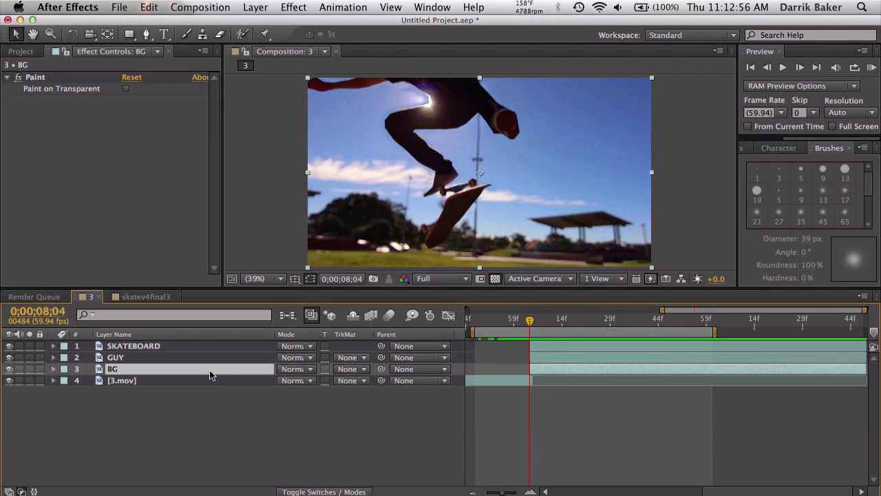
left_click(301, 491)
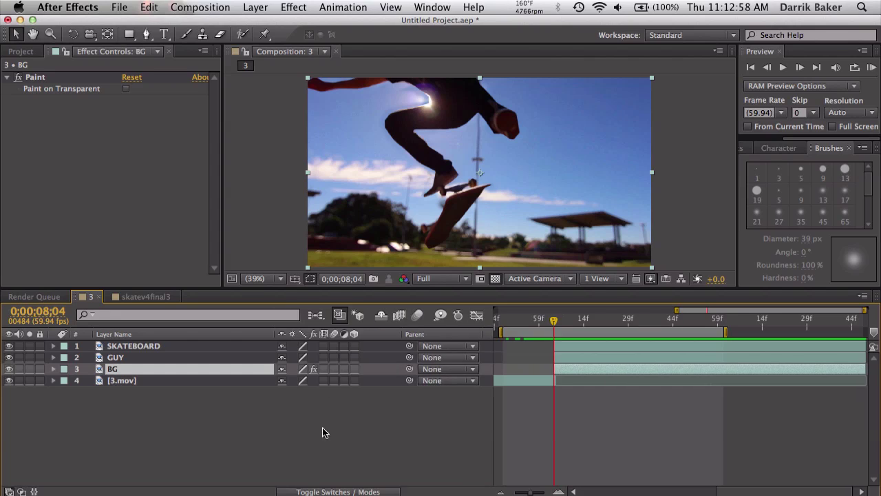
left_click(354, 369)
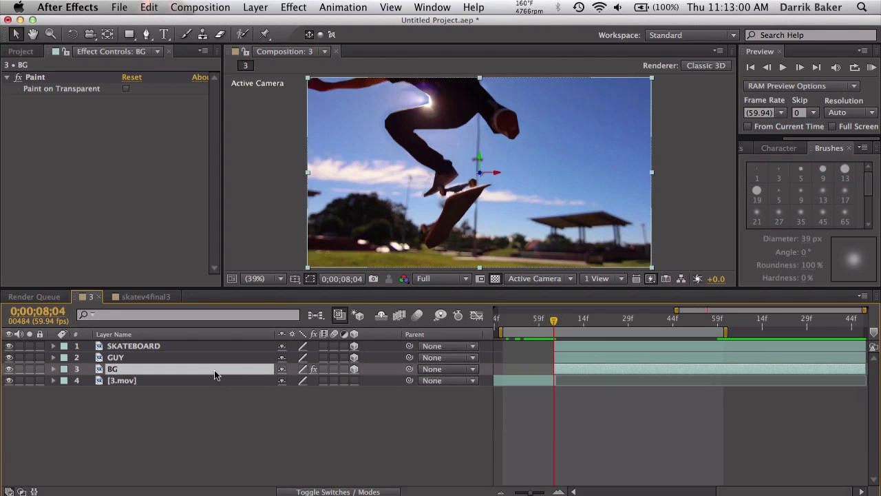
Step: Push the BG layer back to a Z position of 200 and scale it to 112%
key("p")
left_click(336, 381)
type("200")
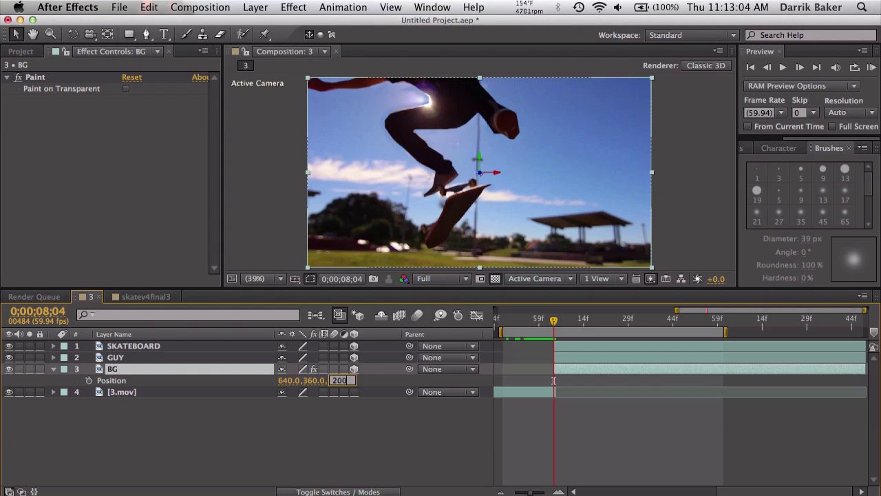
key("Return")
key("s")
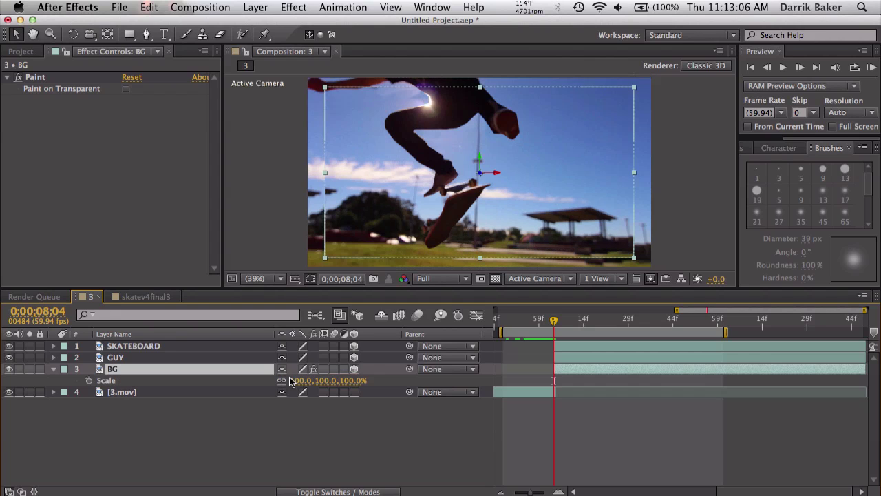
left_click_drag(300, 381, 309, 380)
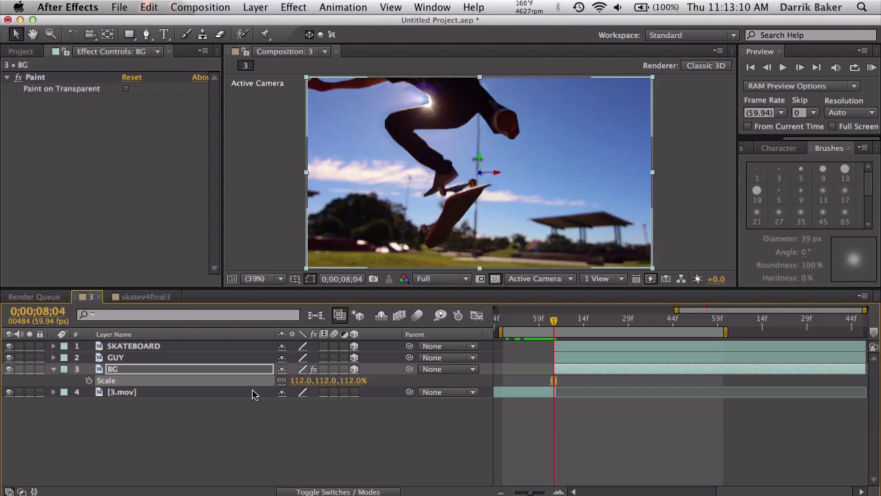
Step: Trim the end of the [3.mov] layer to 0;00;08;04, where the frozen layers begin
key("equal")
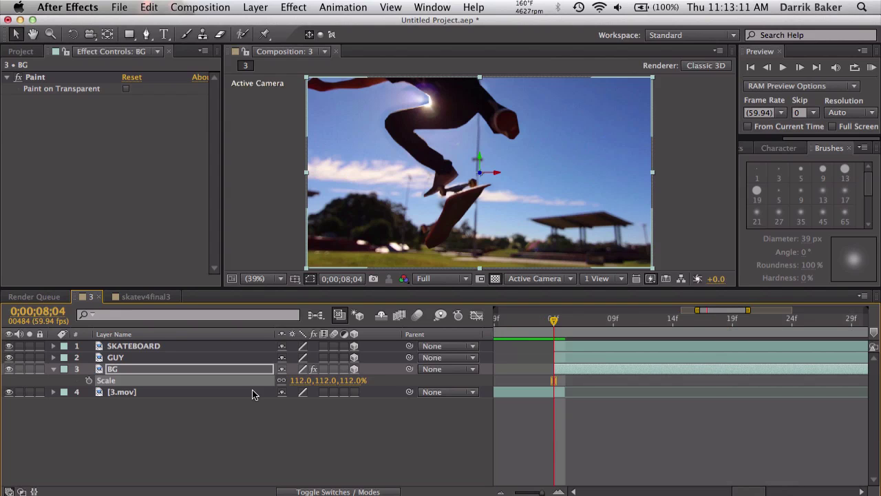
left_click(556, 390)
key("minus")
key("minus")
key("minus")
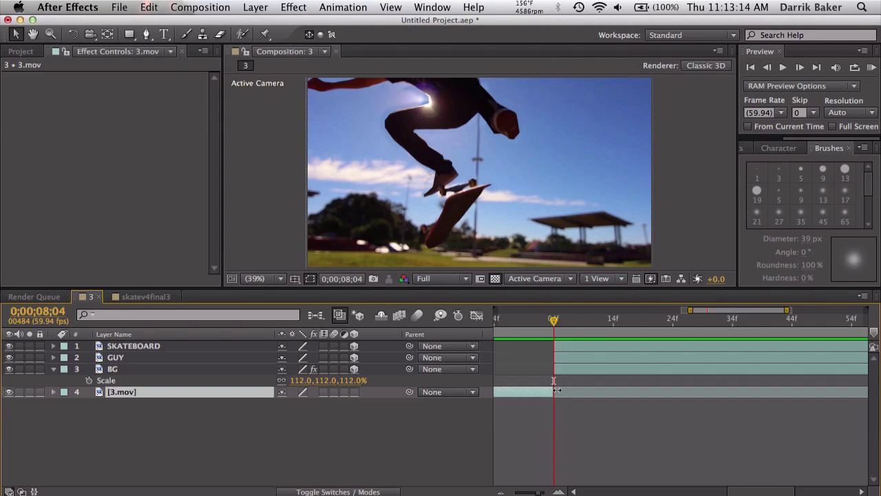
Step: Bring the SKATEBOARD layer forward to a Z position of -200 and scale it to 85%
left_click(180, 346)
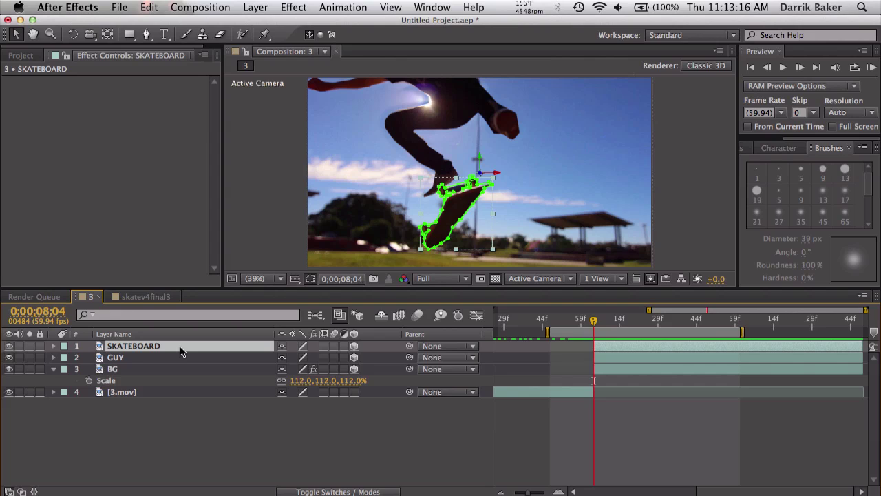
key("p")
left_click(336, 359)
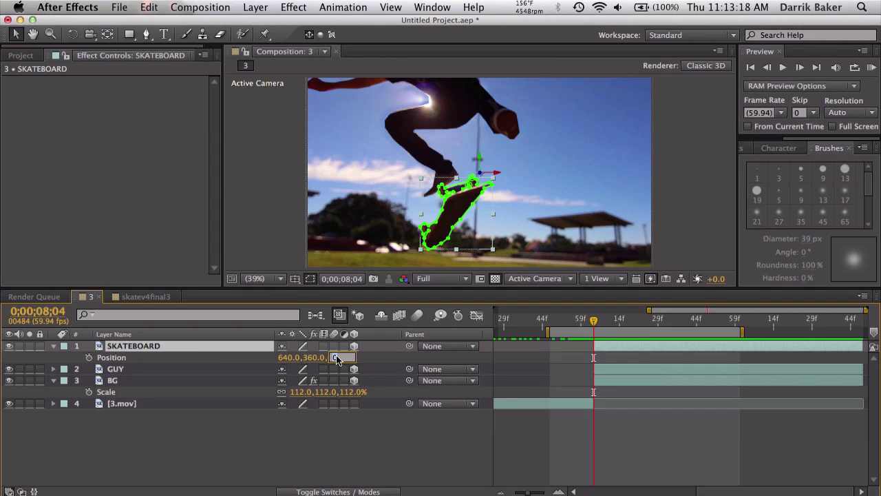
key("Return")
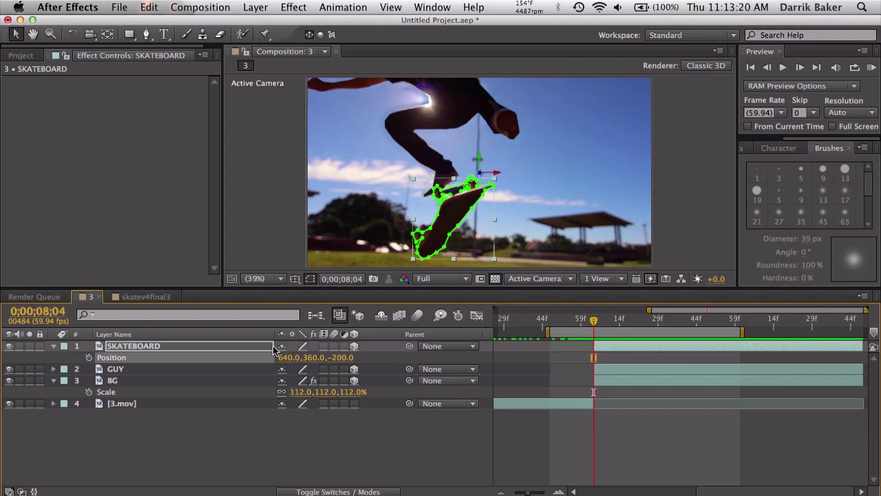
key("s")
mouse_move(296, 358)
left_mouse_down()
mouse_move(281, 358)
mouse_move(289, 362)
left_mouse_up()
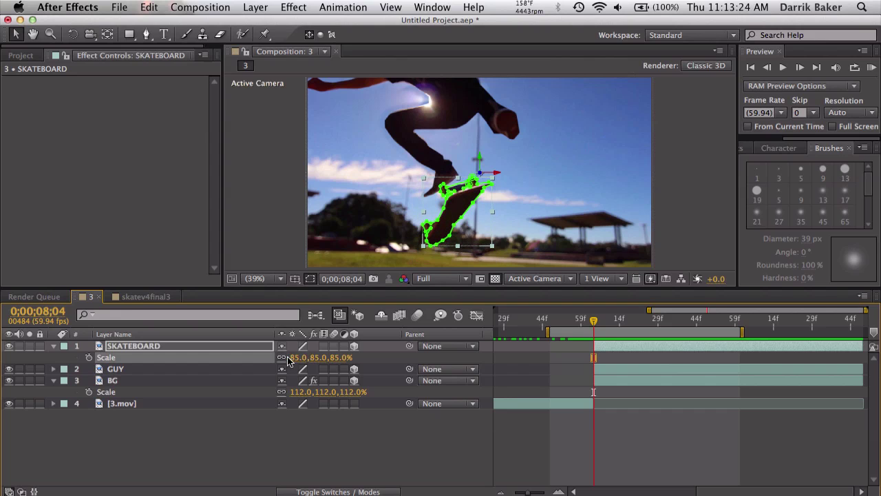
left_click(289, 430)
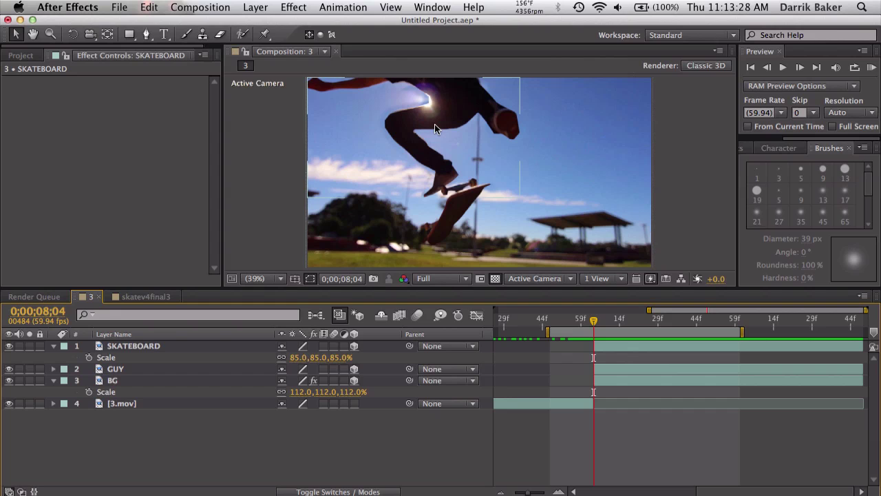
Step: Add a 35mm two-node camera named Camera 1 and scale the BG layer to 118% to cover the frame edges
left_click(256, 7)
mouse_move(261, 25)
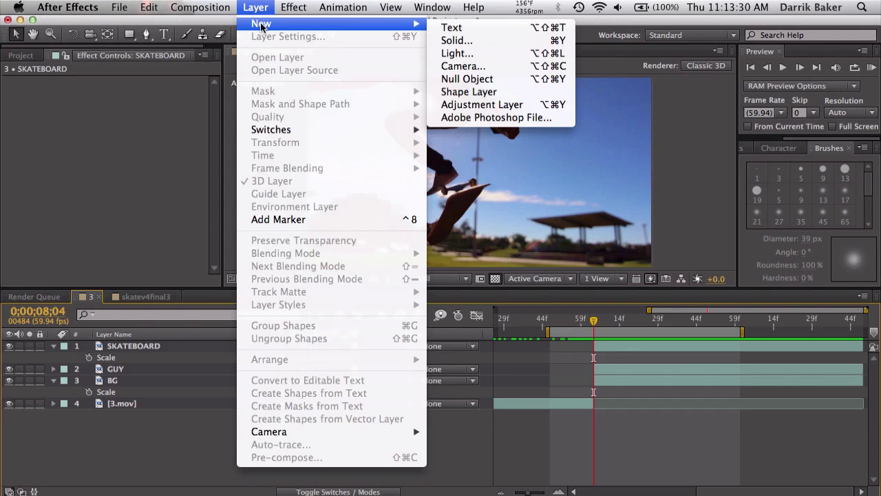
left_click(513, 66)
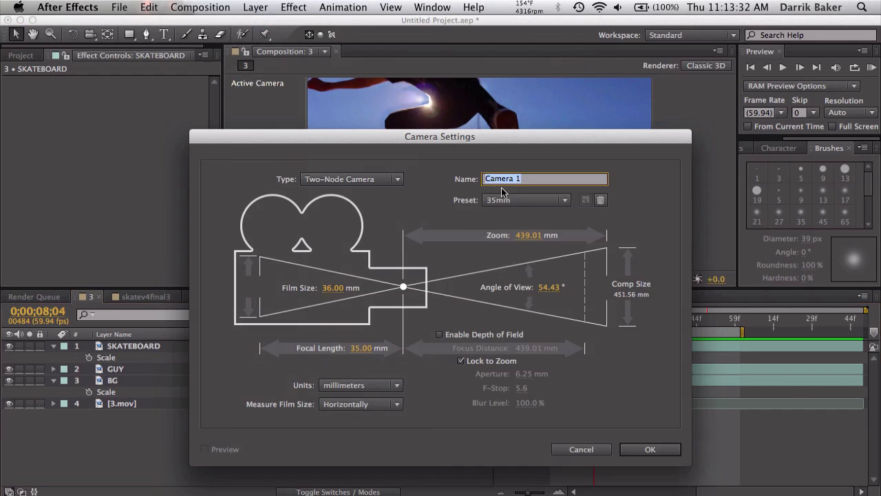
left_click(649, 449)
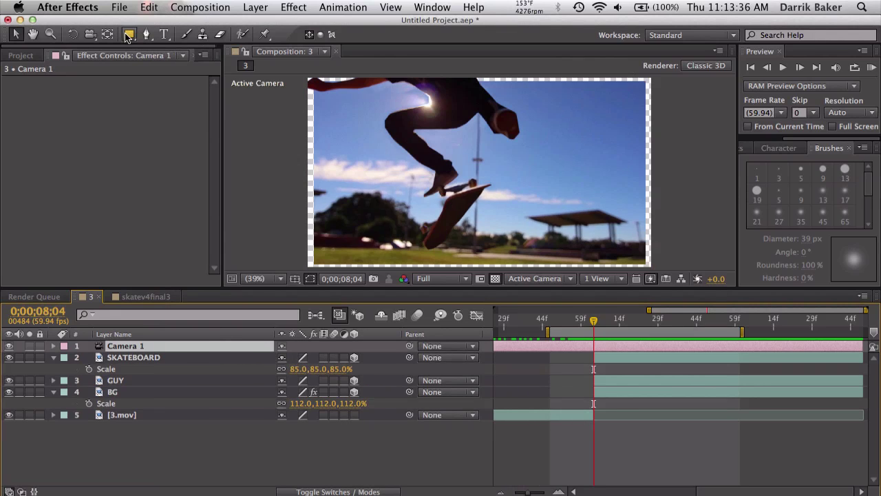
left_click(207, 393)
left_click_drag(296, 404, 300, 403)
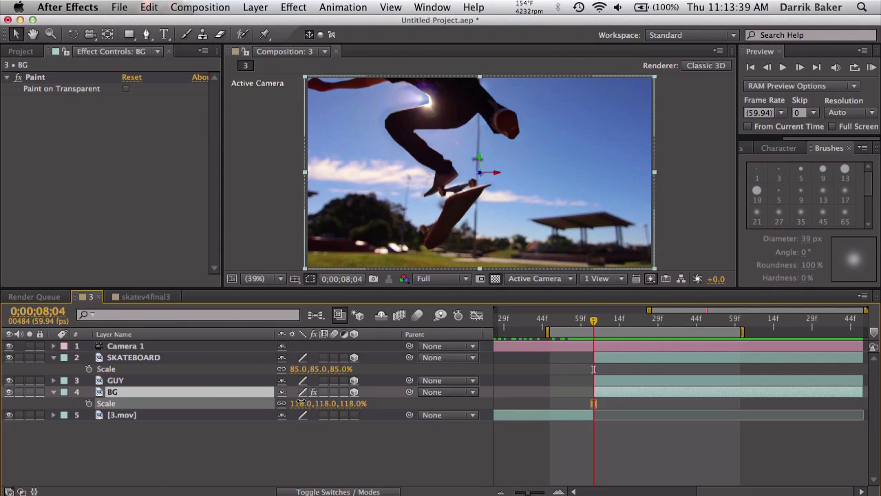
Step: Animate Camera 1's position from a keyframe at 0;00;08;04 to a slight orbit at 0;00;09;31, about 584.4, 332.2, -1242.9
left_click(196, 345)
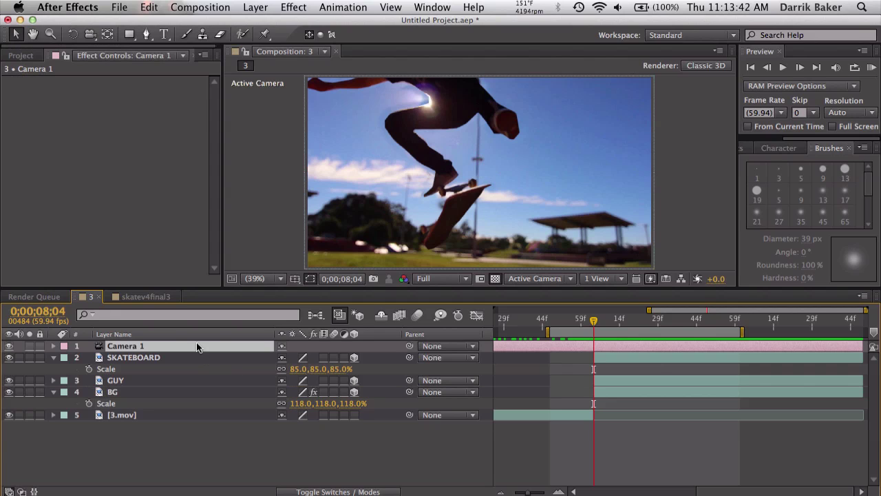
key("p")
left_click(88, 357)
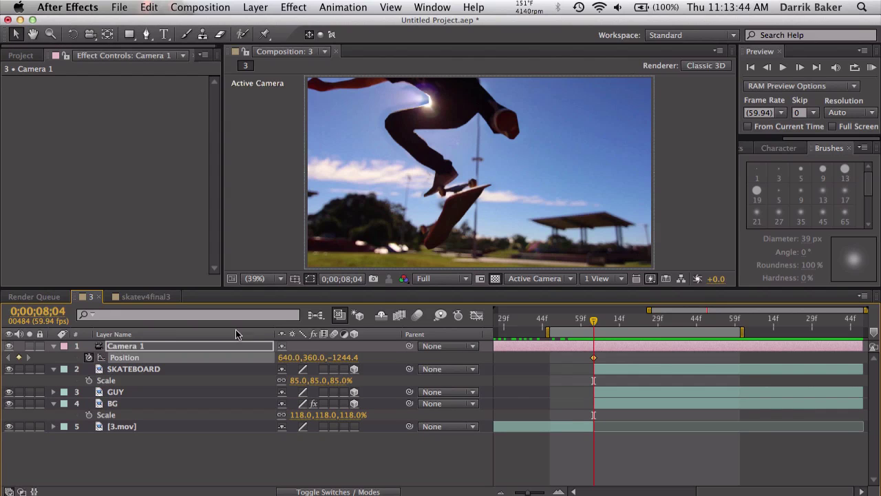
key("minus")
left_click_drag(774, 322, 836, 321)
left_click_drag(90, 36, 110, 48)
left_click_drag(401, 121, 404, 122)
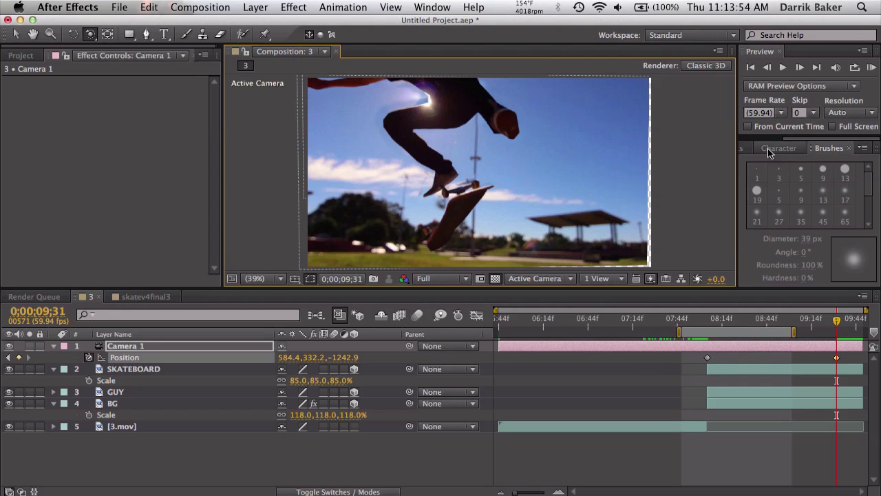
Step: Find the Motion Tile effect by searching for "motion t" and apply it to the BG layer
left_click(745, 148)
left_click_drag(791, 162, 703, 157)
type("motio")
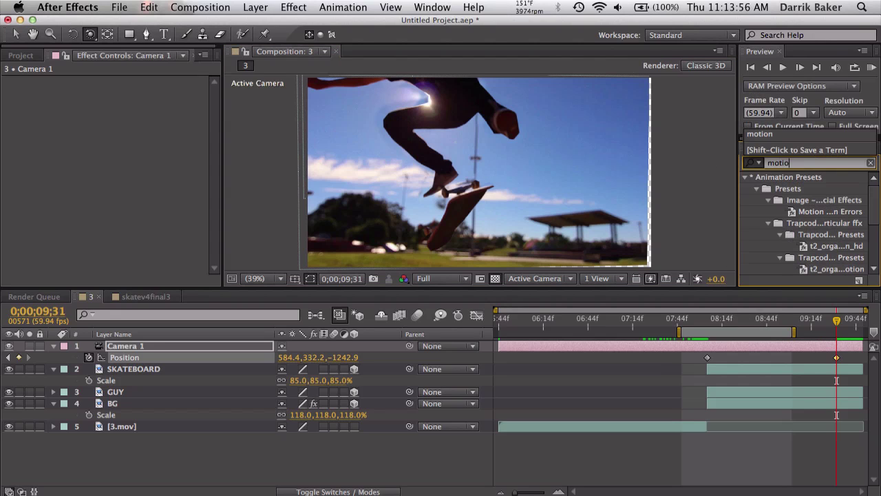
type("n")
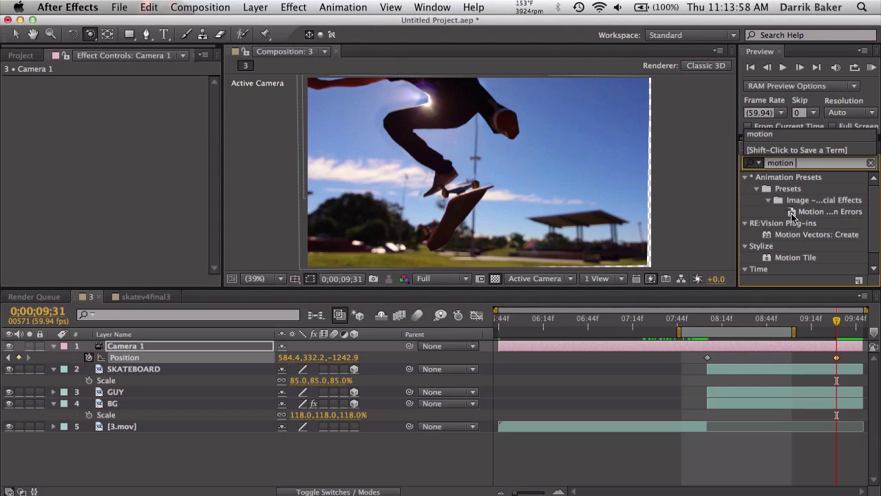
type(" t")
left_click_drag(791, 189, 747, 404)
Step: Set Motion Tile's output width and output height to 110 and enable Mirror Edges
left_click(137, 147)
type("110")
key("Return")
left_click(133, 157)
type("110")
key("Return")
left_click(127, 169)
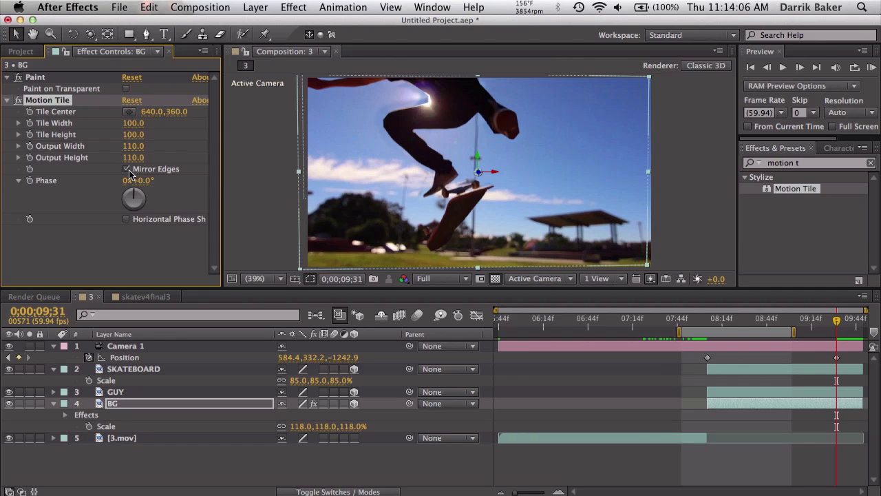
Step: At 0;00;08;04, place five Puppet pins on the GUY layer at the knee, ankle, both hands and torso
left_click(685, 455)
mouse_move(710, 326)
left_mouse_down()
mouse_move(772, 317)
mouse_move(696, 319)
mouse_move(788, 316)
mouse_move(707, 318)
left_mouse_up()
key("=")
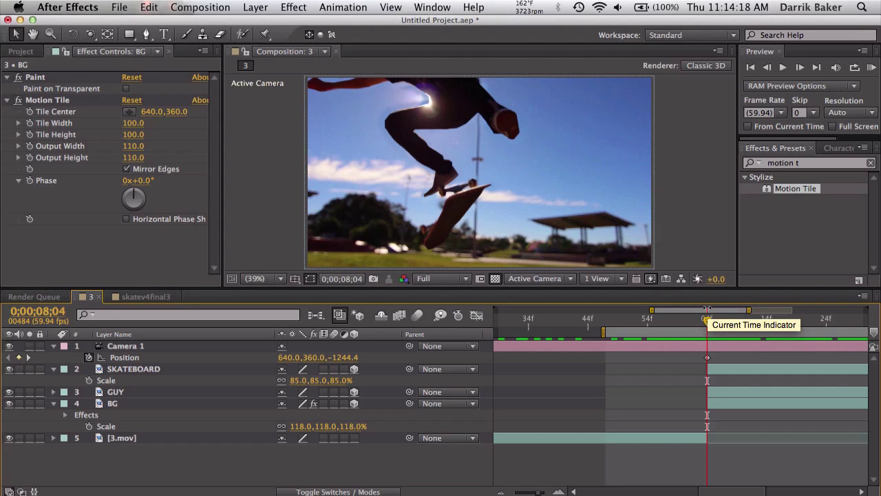
key("minus")
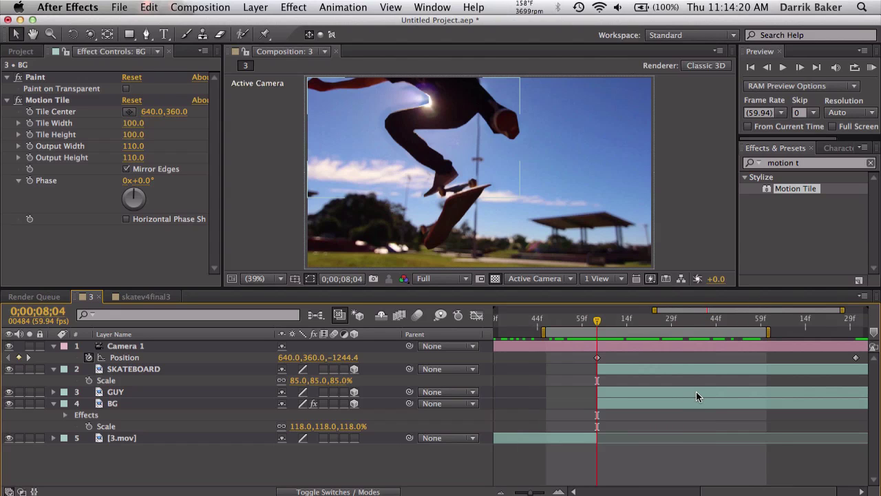
left_click(166, 391)
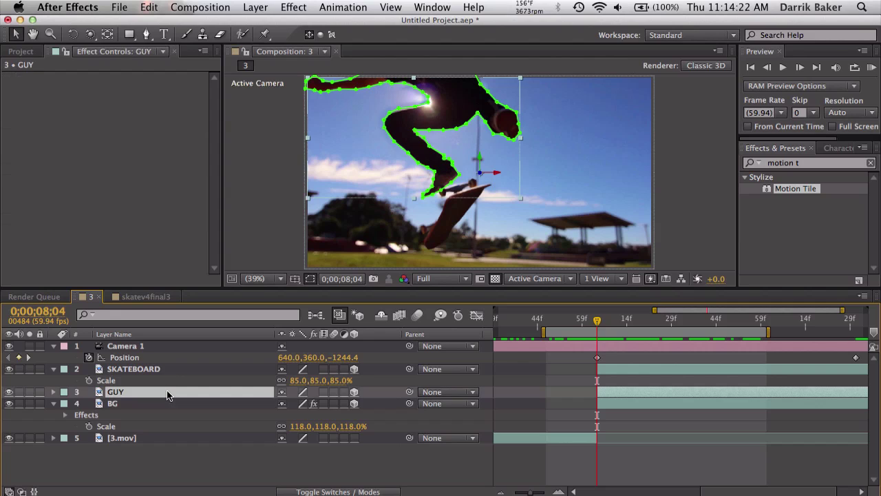
left_click(263, 35)
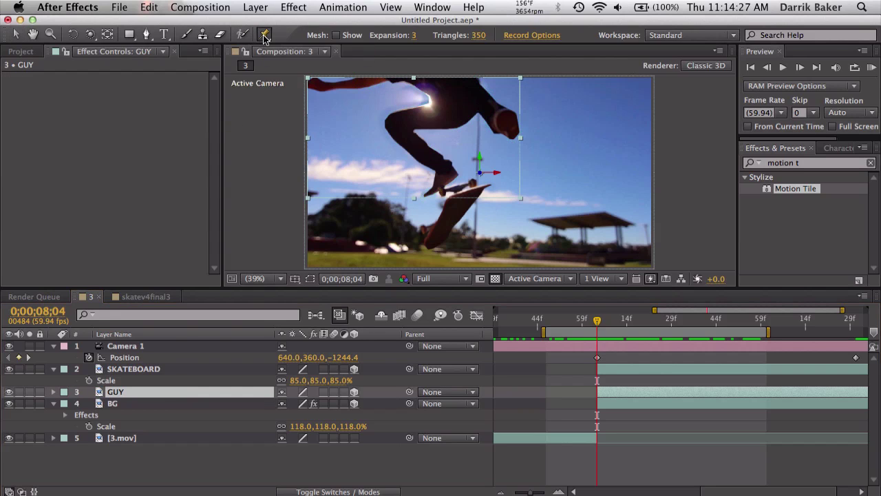
left_click(398, 122)
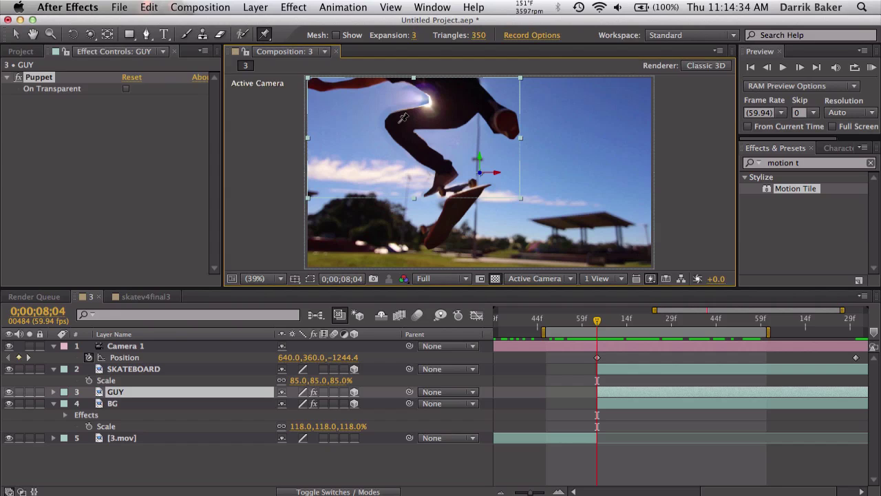
left_click(442, 170)
left_click(506, 120)
left_click(458, 92)
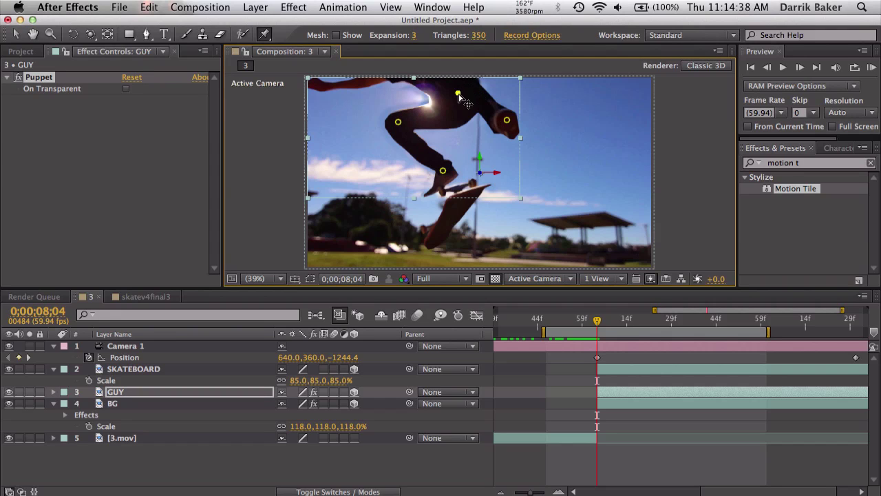
left_click(320, 85)
Step: Reveal the GUY layer's keyframed properties and bring its Puppet pin positions into view
left_click(215, 395)
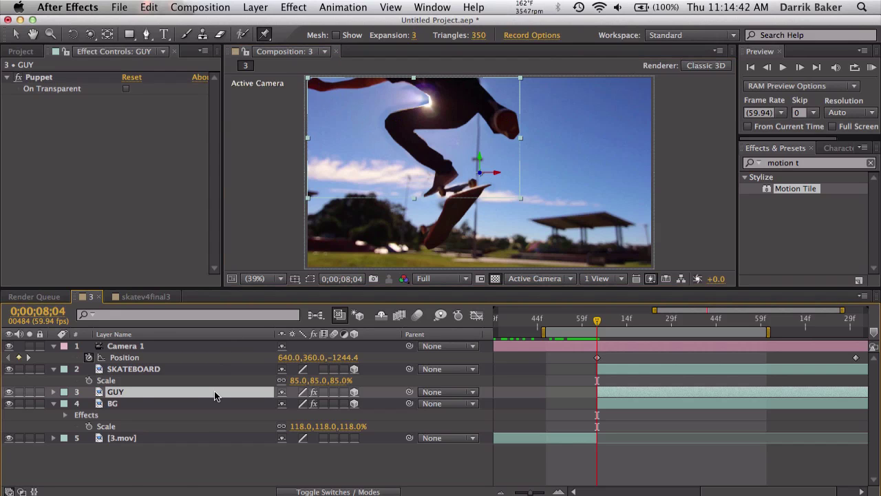
key("u")
scroll(697, 423, "down", 2)
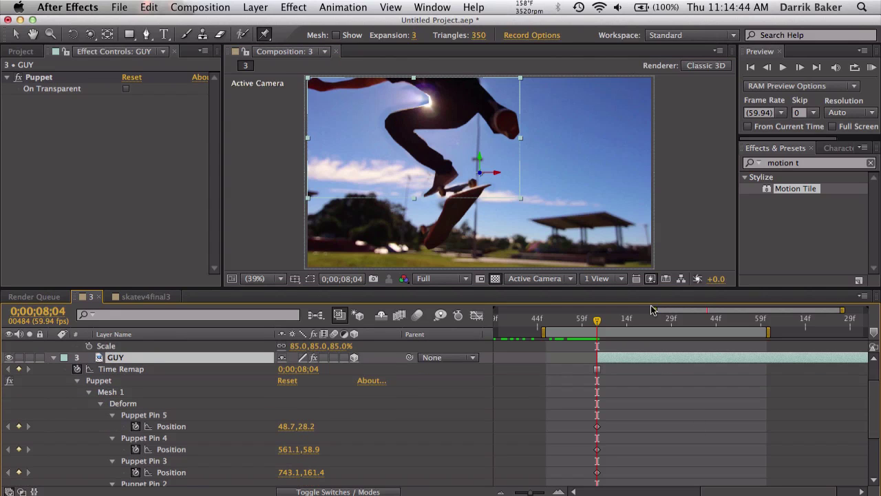
Step: At 0;00;09;30, raise the GUY layer's ankle and knee Puppet pins and lower its two hand pins to about 711, 177 and 63, 58
scroll(622, 432, "down", 3)
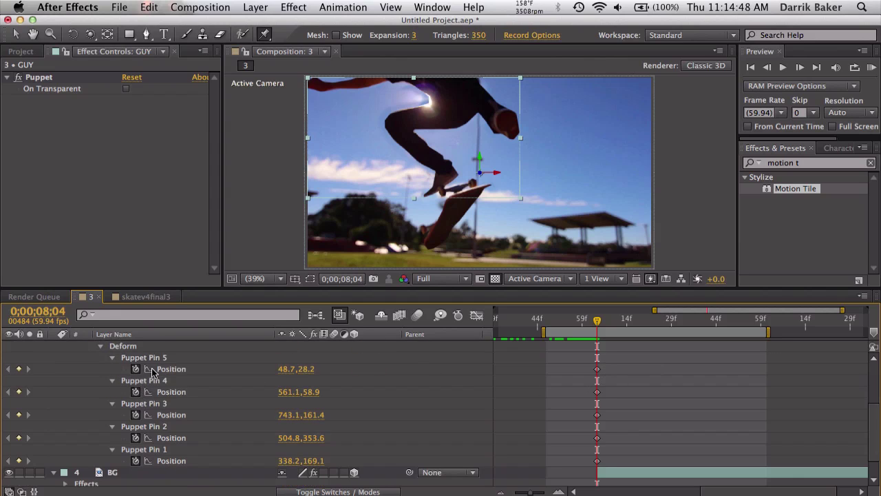
left_click_drag(713, 321, 853, 320)
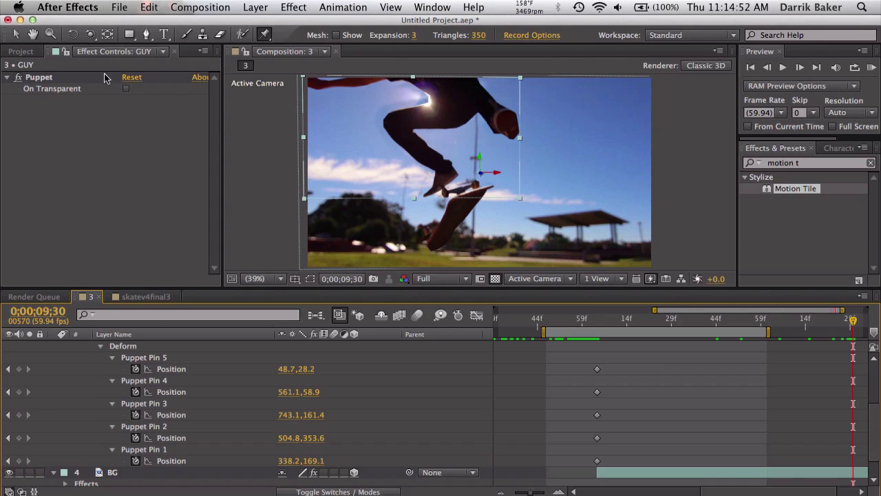
left_click(16, 33)
scroll(193, 392, "up", 3)
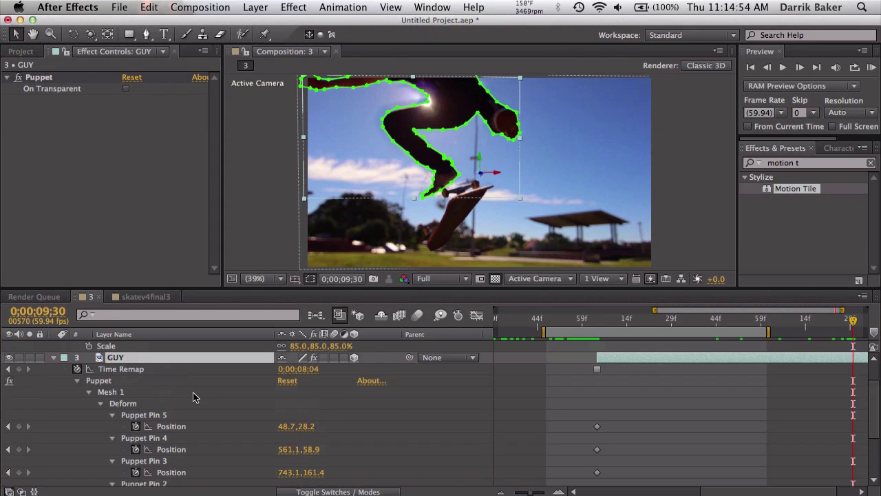
left_click(40, 78)
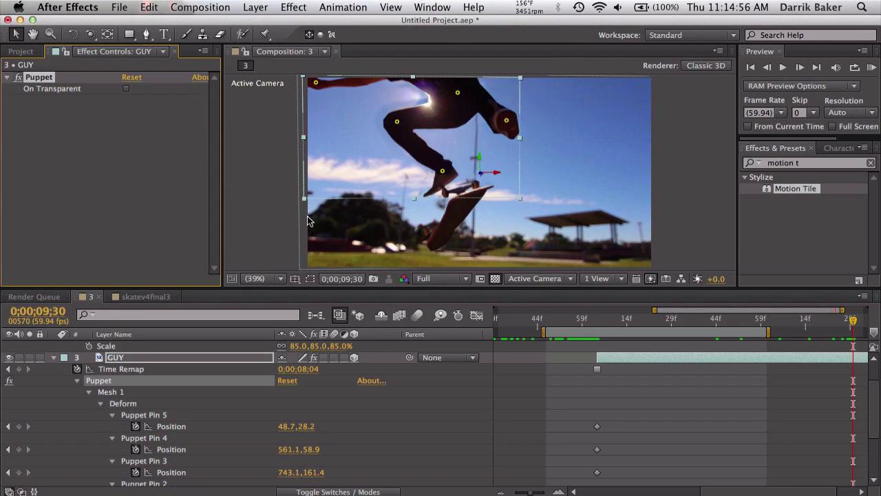
left_click_drag(444, 171, 439, 166)
left_click_drag(397, 122, 397, 115)
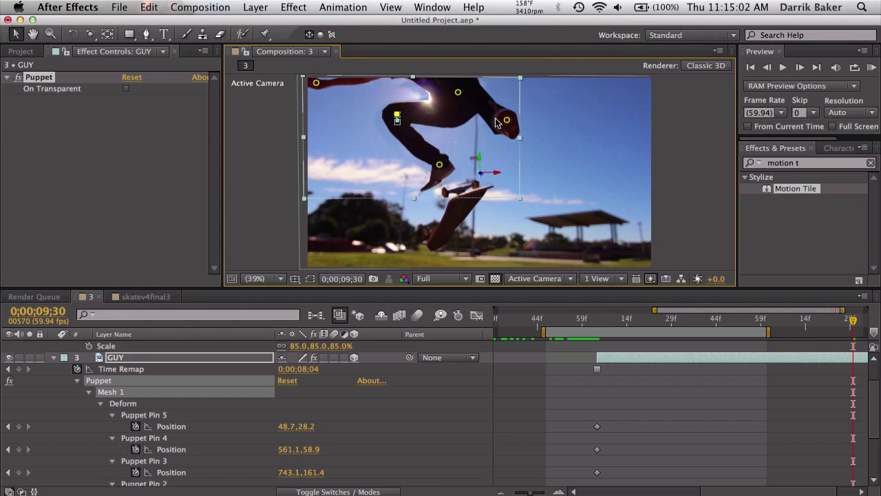
left_click_drag(509, 124, 502, 128)
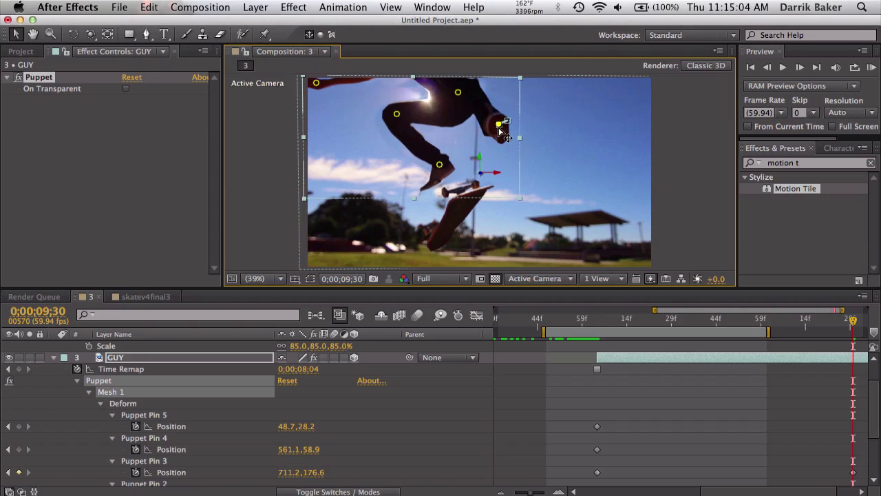
left_click_drag(317, 84, 320, 90)
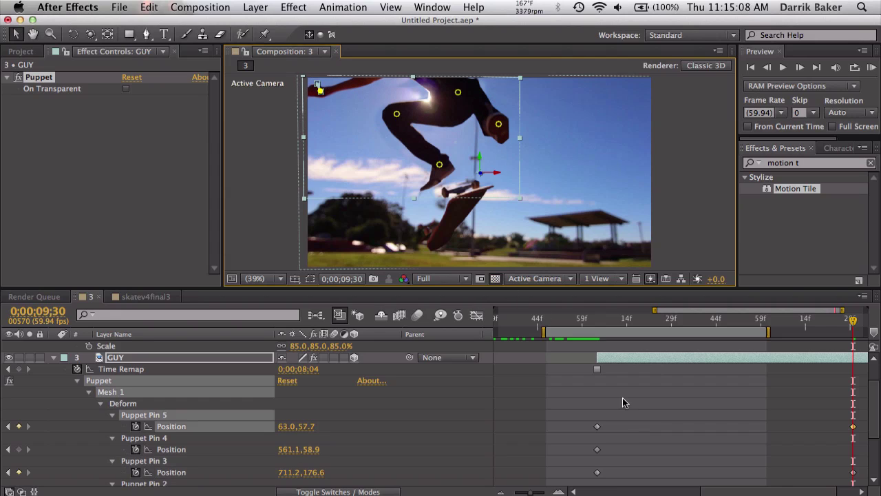
Step: Extend the work area's end just past the last pin keyframes and scrub through the GUY layer's puppet animation
key("minus")
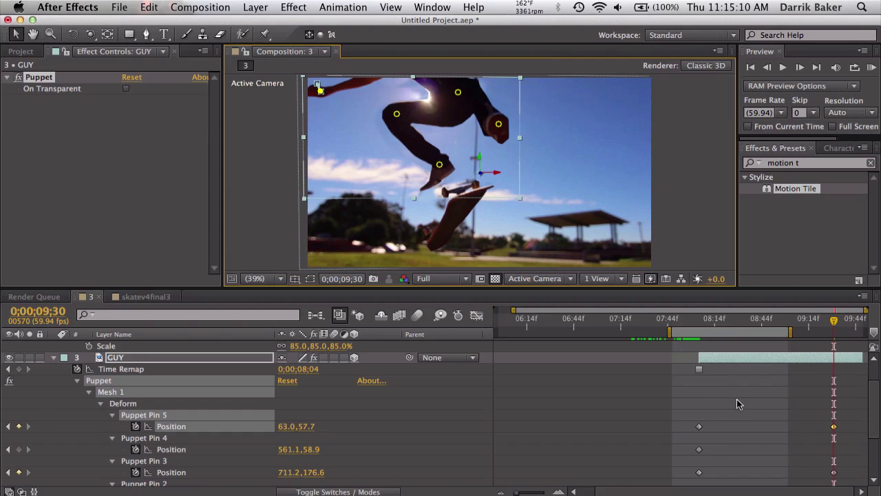
left_click_drag(791, 335, 843, 333)
left_click_drag(696, 322, 760, 324)
mouse_move(449, 169)
left_mouse_down()
mouse_move(403, 173)
mouse_move(403, 185)
mouse_move(381, 169)
mouse_move(442, 174)
left_mouse_up()
left_click_drag(765, 322, 814, 318)
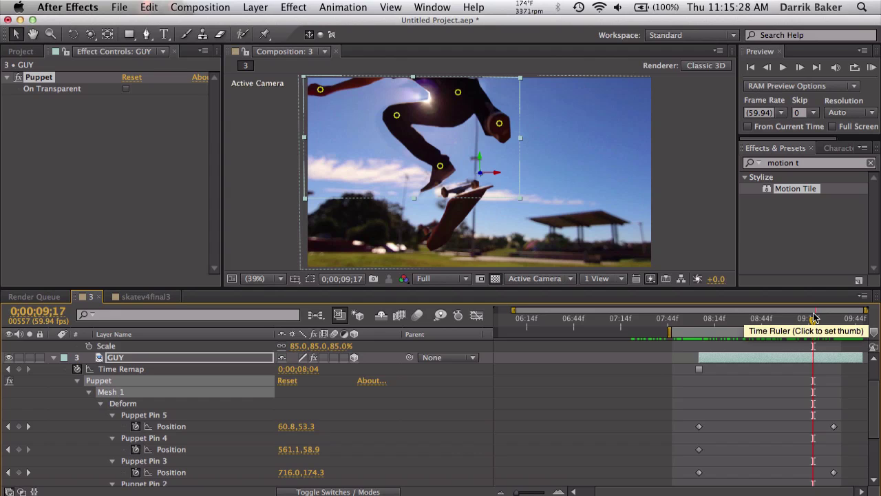
left_click(54, 357)
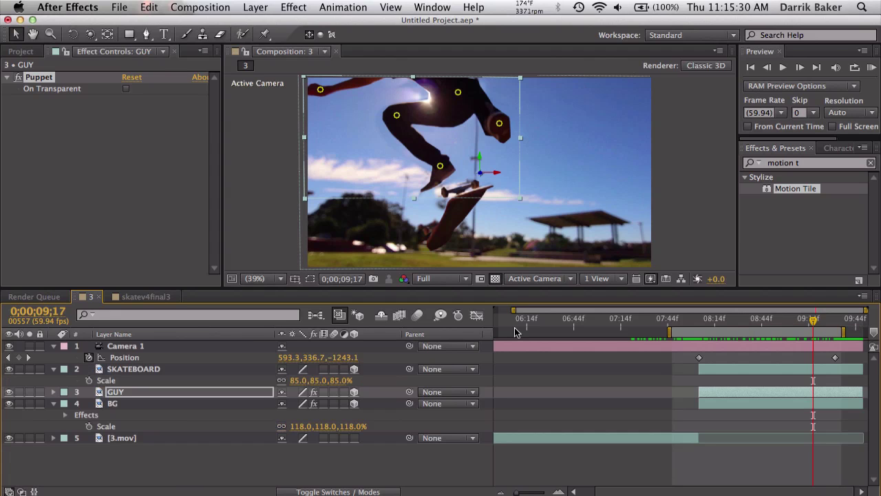
Step: At 0;00;08;04, place two Puppet pins on the SKATEBOARD layer, one near each end of the board, and reveal its keyframed properties
key("j")
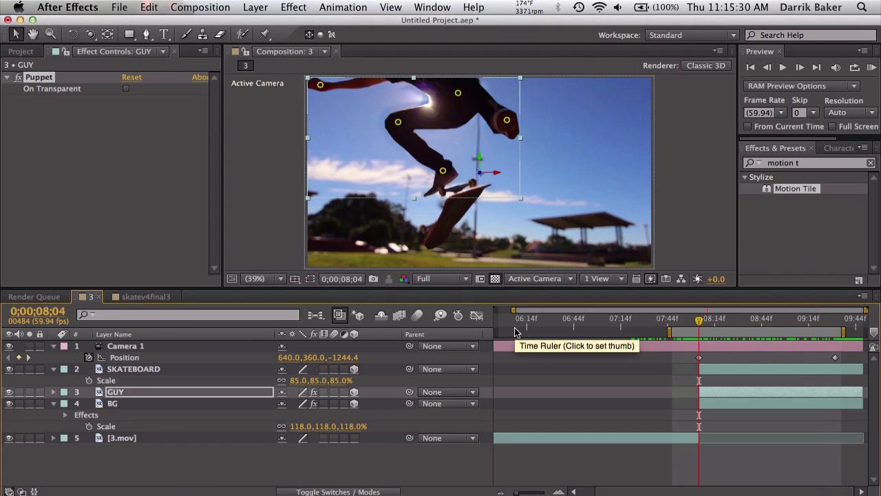
left_click(228, 370)
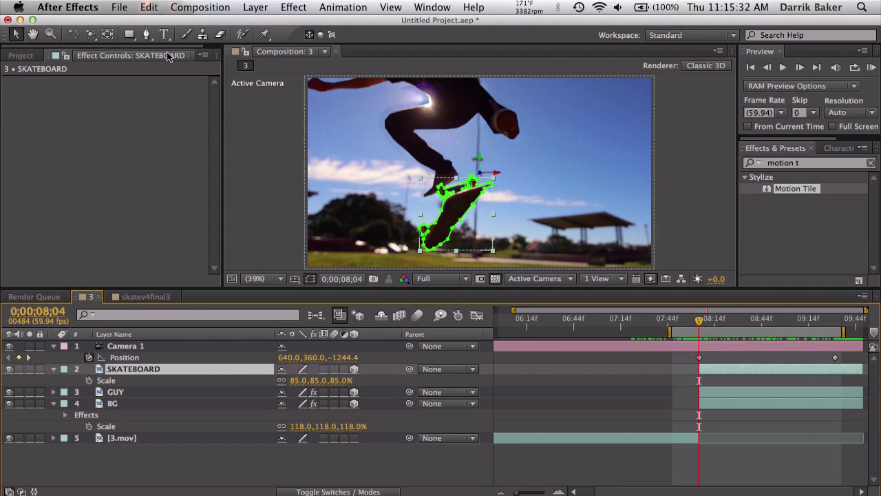
left_click(263, 35)
left_click(462, 197)
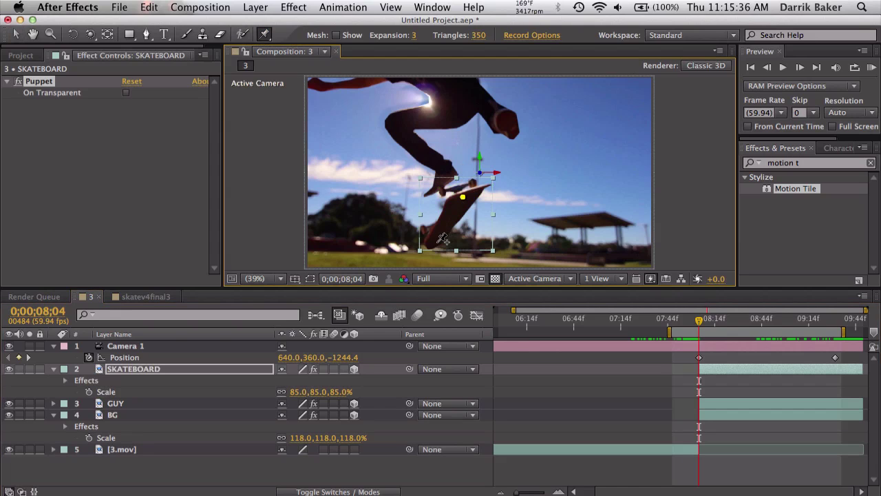
left_click(439, 239)
key("u")
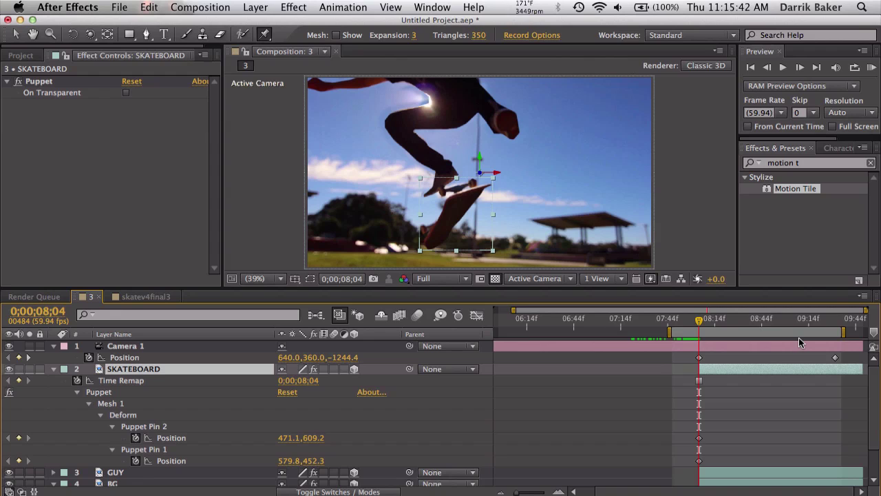
Step: At 0;00;09;31, shift the skateboard's lower Puppet pin left to about 437, 612 and scrub through the board's motion
key("k")
left_click(18, 34)
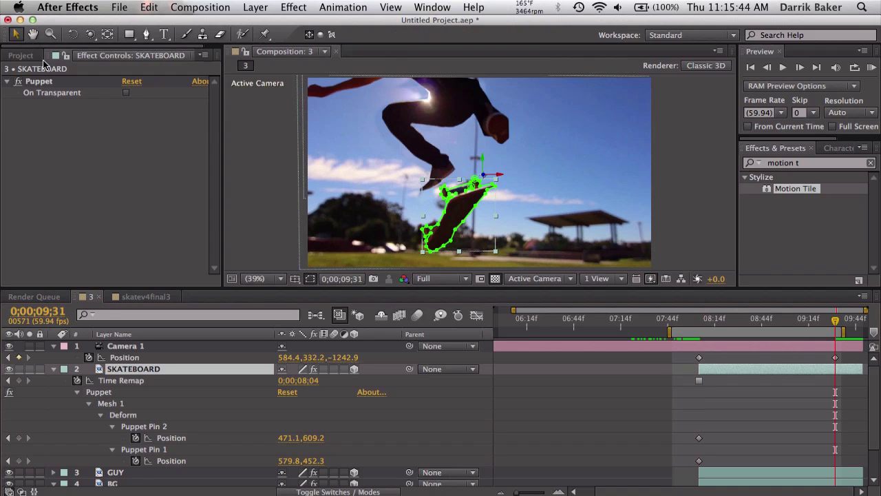
left_click(47, 82)
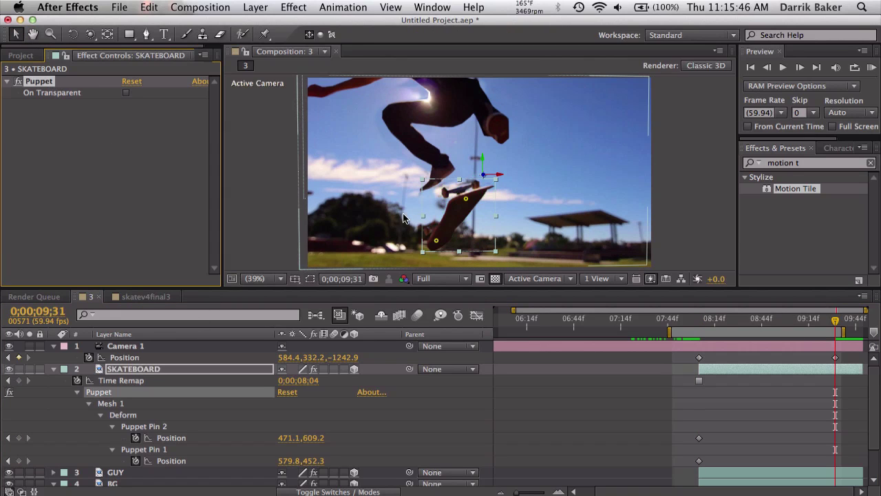
left_click(438, 243)
left_click_drag(439, 245, 428, 244)
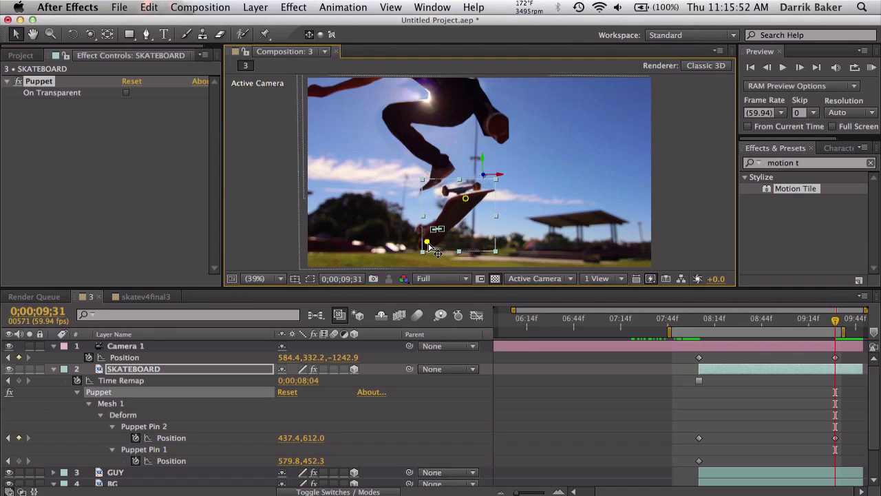
left_click_drag(699, 326, 762, 318)
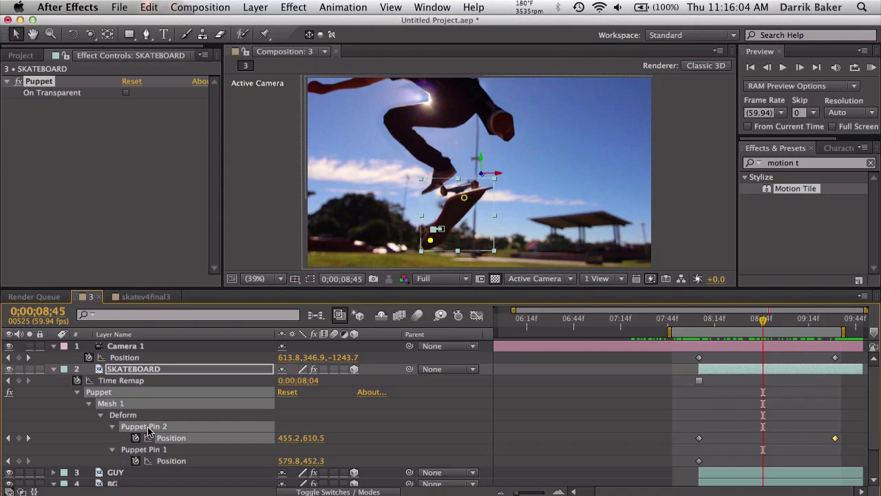
Step: Collapse the SKATEBOARD and Camera 1 layer properties and create a new black solid layer above the camera
left_click(53, 369)
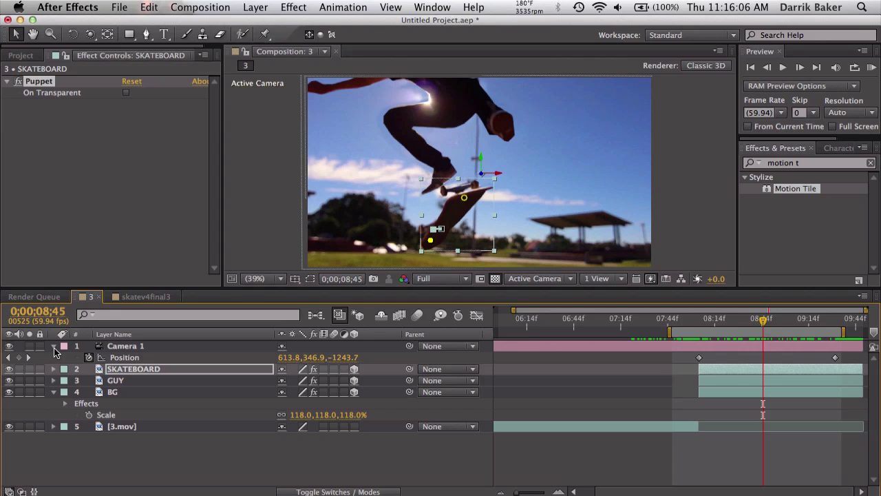
left_click(54, 347)
left_click(255, 6)
mouse_move(269, 23)
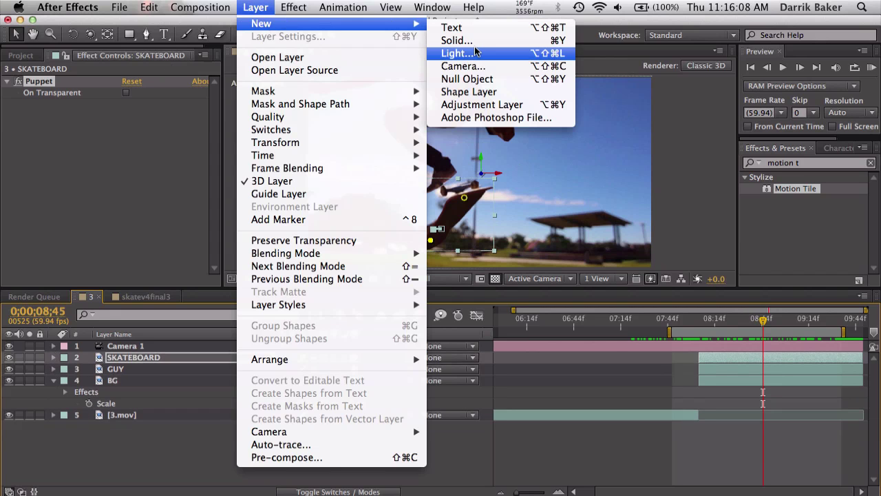
left_click(481, 39)
key("Return")
Step: Find the Optical Flares effect by searching for "optic" and apply it to the black solid
left_click(844, 164)
type("optic")
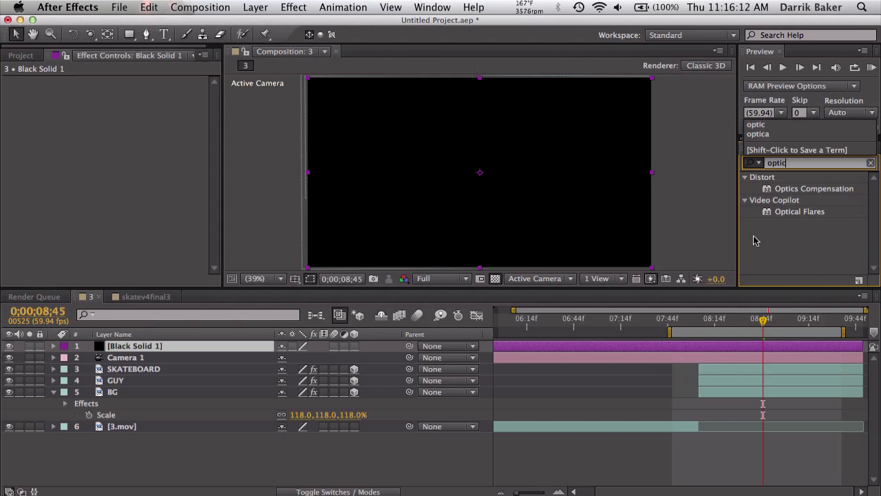
left_click_drag(783, 214, 725, 345)
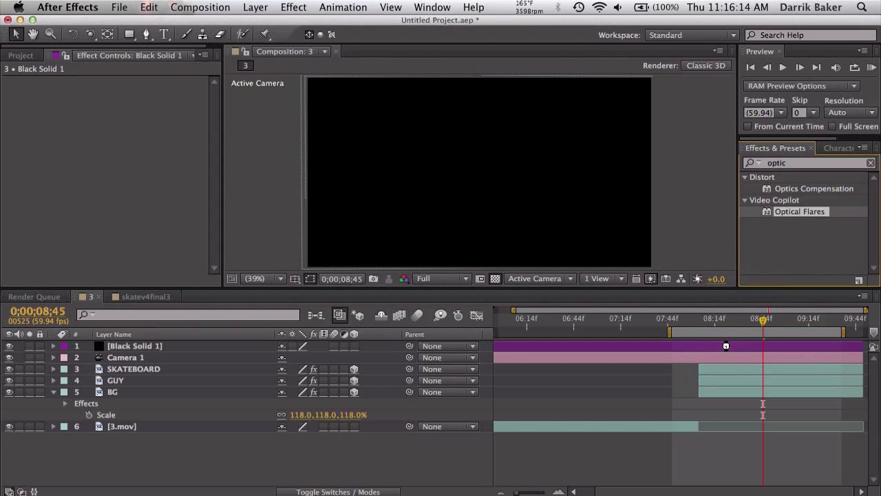
left_click_drag(194, 217, 186, 212)
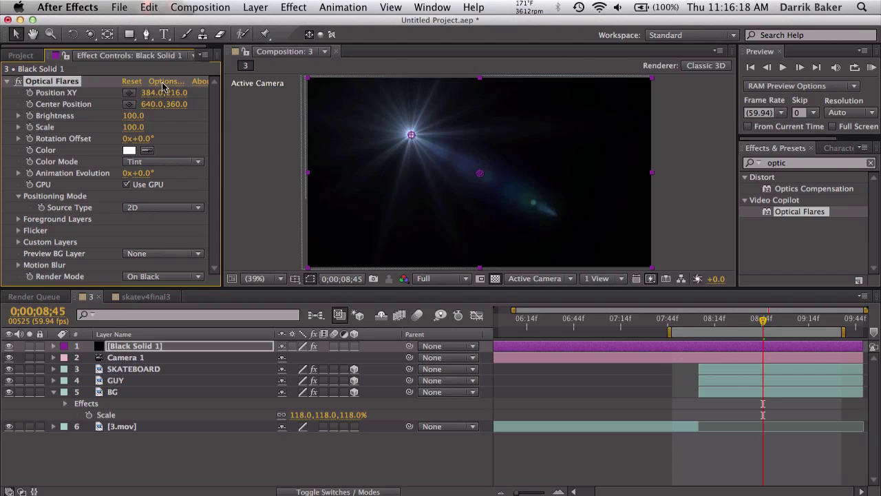
Step: Load the Evening Sun preset from the Light presets into the solid's Optical Flares effect
left_click(163, 82)
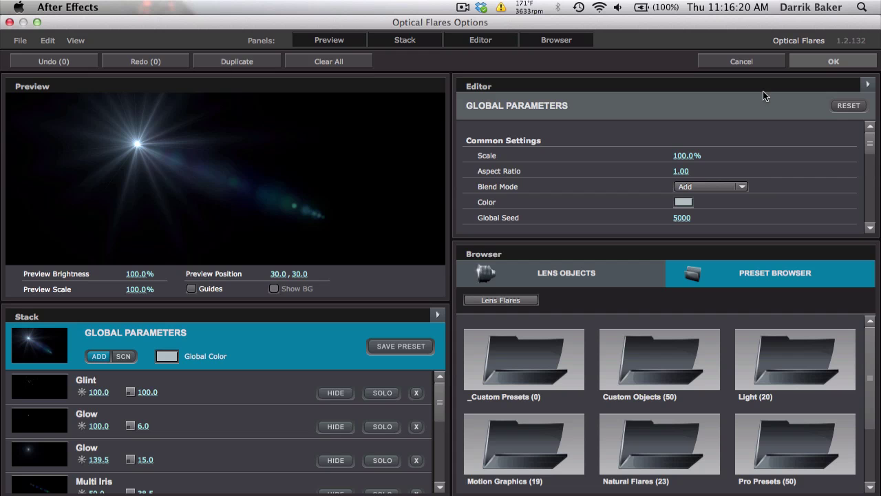
left_click(786, 377)
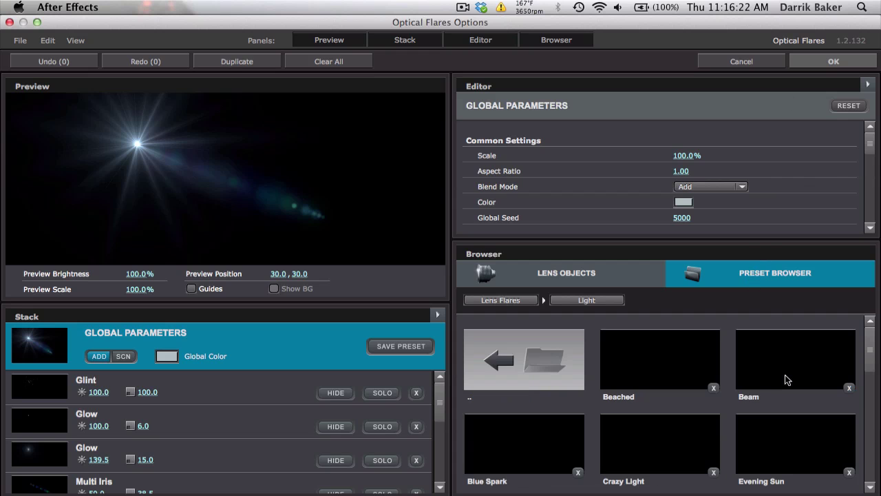
left_click(786, 437)
left_click(833, 61)
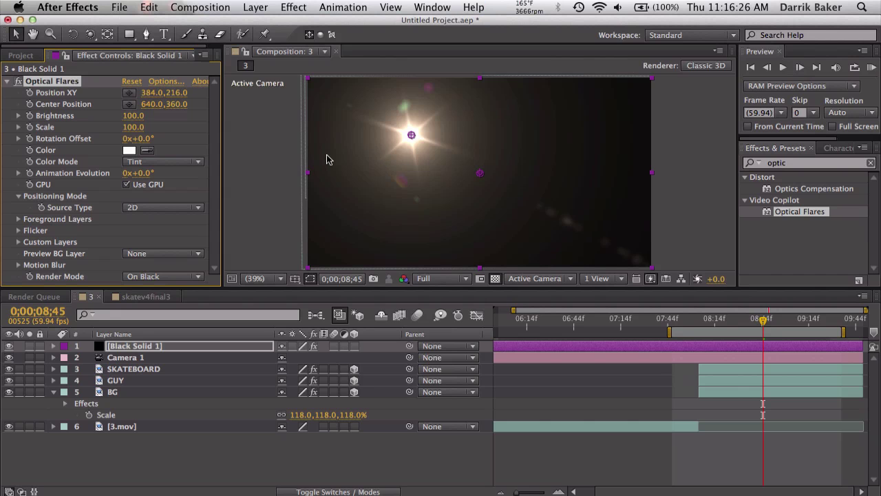
Step: Set the black solid's blending mode to Screen, move the flare onto the sun at about 420, 75, and scrub through the shot
left_click(361, 491)
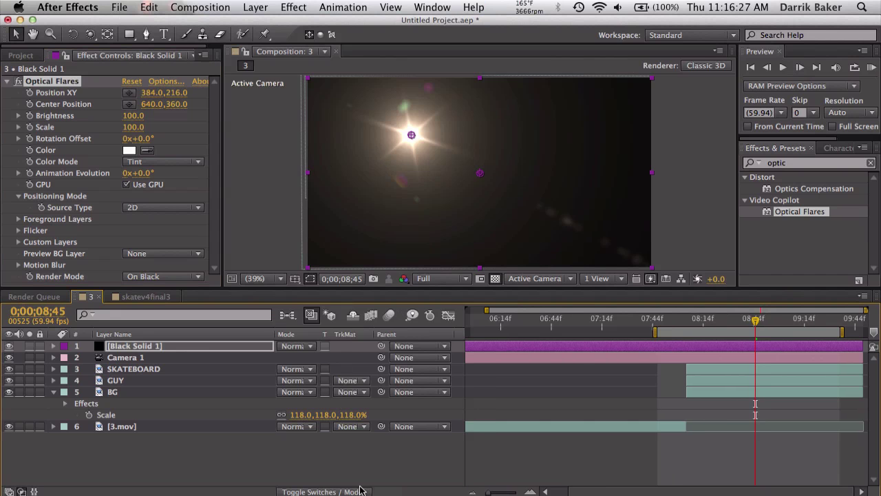
left_click(305, 347)
left_click(307, 426)
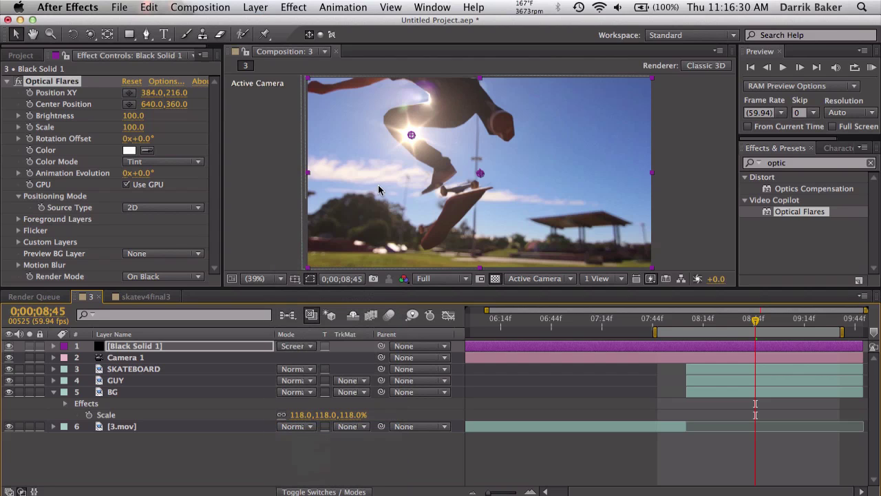
left_click_drag(411, 135, 422, 101)
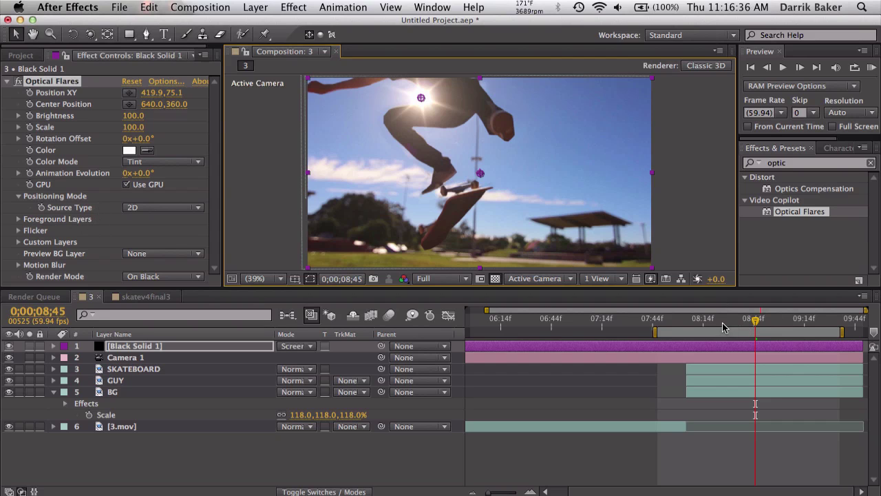
left_click_drag(709, 325, 733, 324)
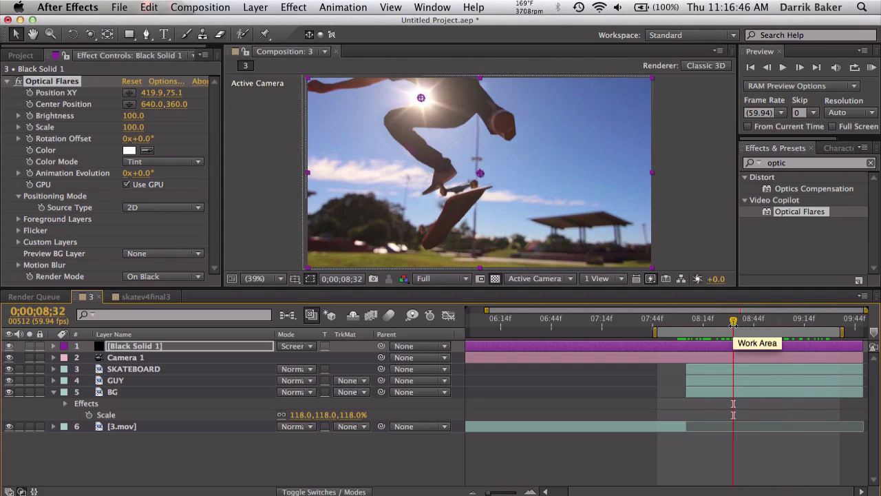
left_click_drag(733, 324, 835, 323)
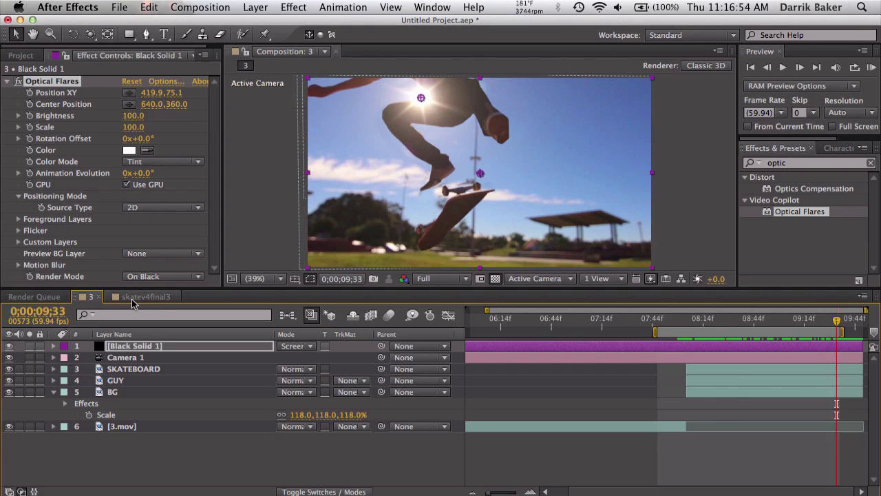
Step: Review the finished SKATE V4 title shot in the skatev4final3 composition for comparison and return to composition 3
left_click(138, 297)
left_click_drag(499, 318, 753, 314)
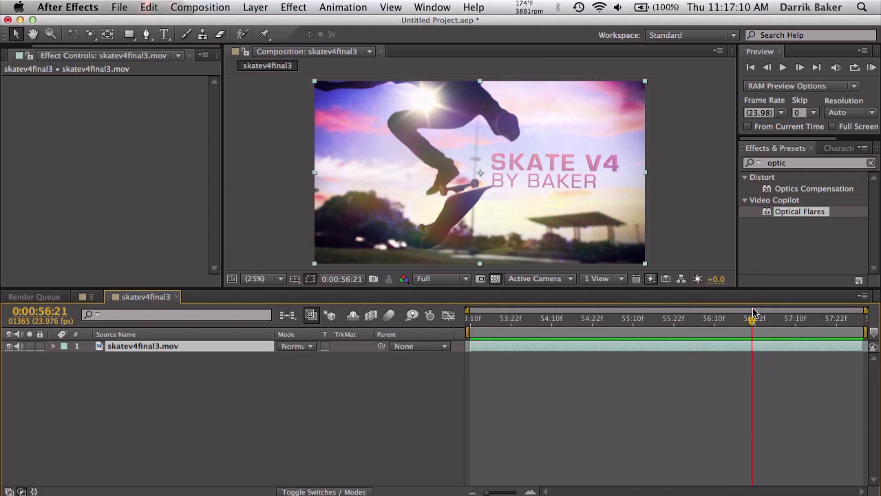
left_click_drag(752, 318, 790, 315)
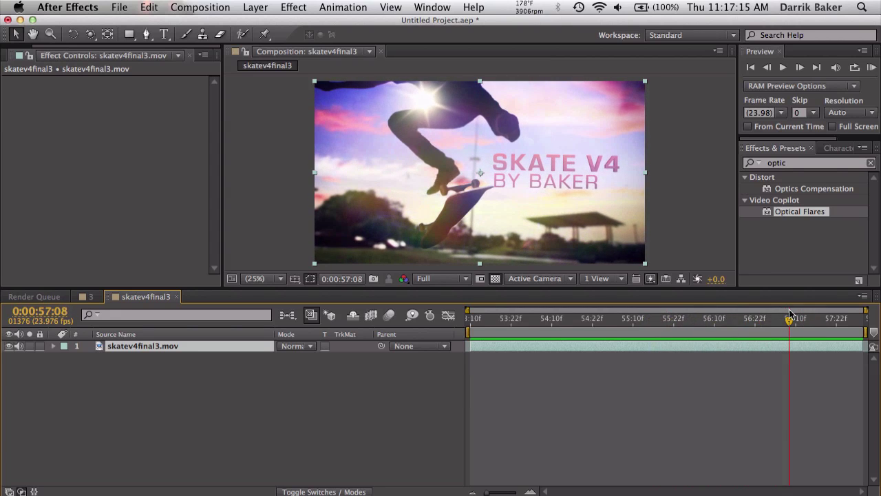
left_click(86, 297)
left_click(724, 319)
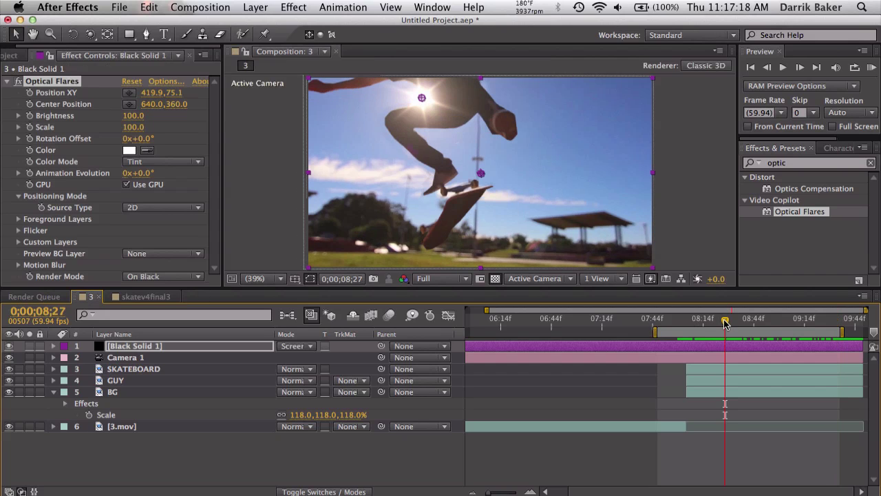